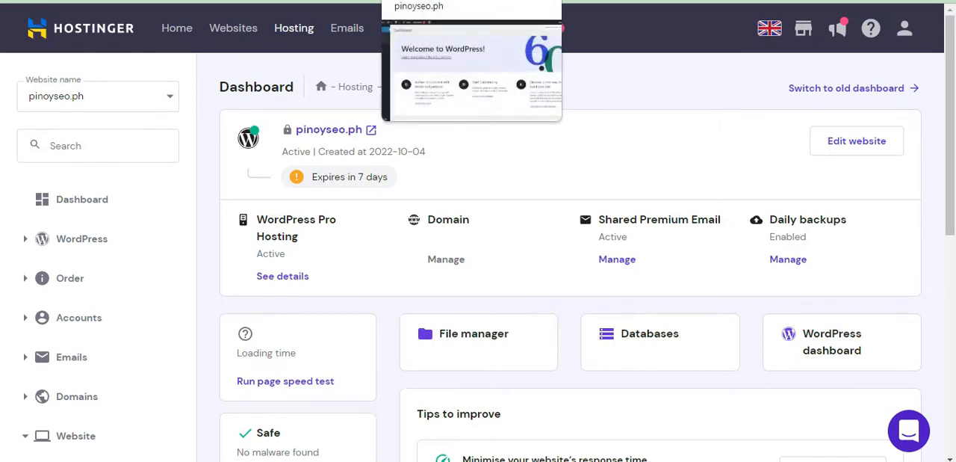
# Switch to the PinoySEO WordPress dashboard and open the list of installed themes.
pyautogui.click(441, 0)
pyautogui.click(314, 1)
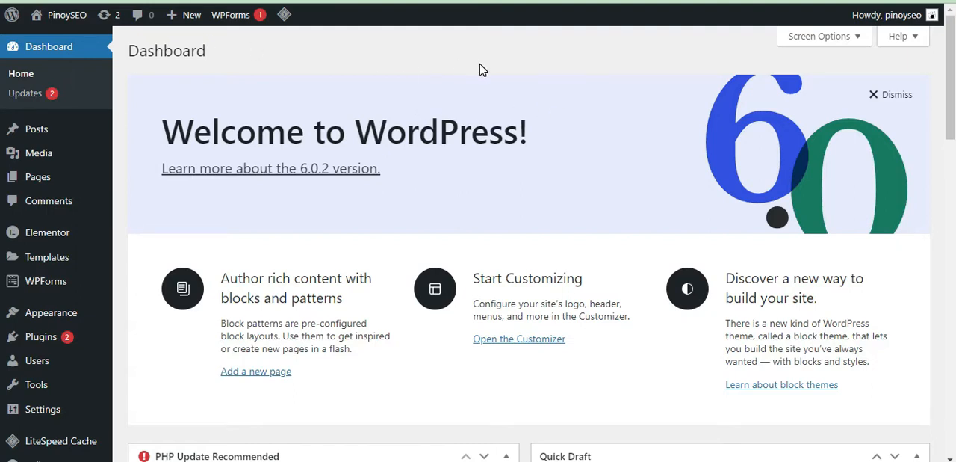
pyautogui.moveTo(950, 93)
pyautogui.mouseDown()
pyautogui.moveTo(954, 400)
pyautogui.moveTo(954, 48)
pyautogui.mouseUp()
pyautogui.moveTo(49, 236)
pyautogui.moveTo(65, 317)
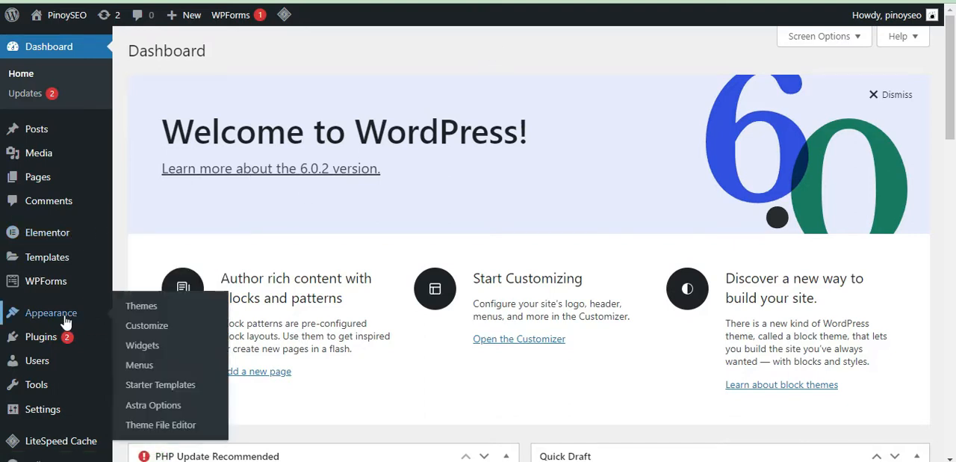
pyautogui.click(141, 308)
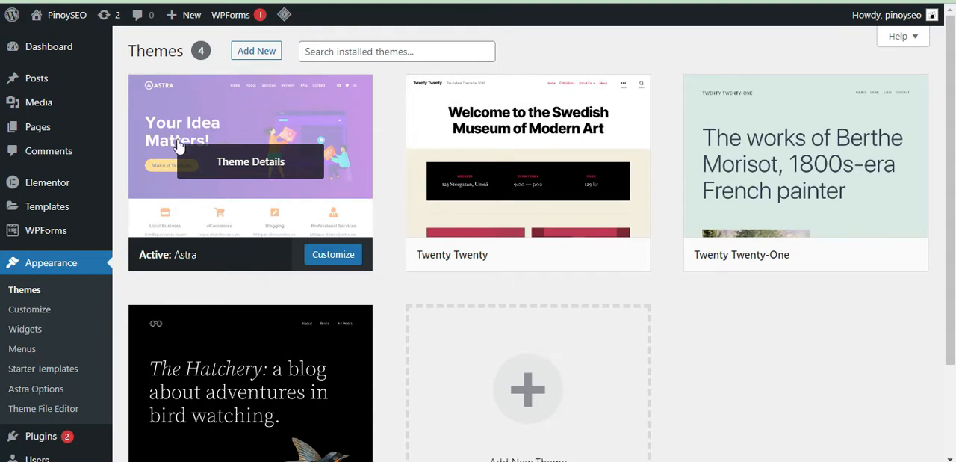
# Open the Elementor settings, and look over the live PinoySEO homepage.
pyautogui.moveTo(45, 186)
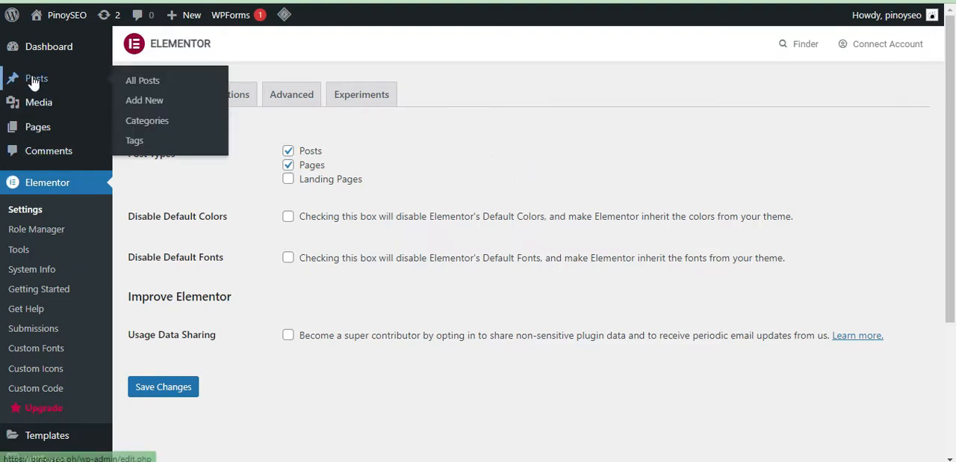
pyautogui.click(299, 1)
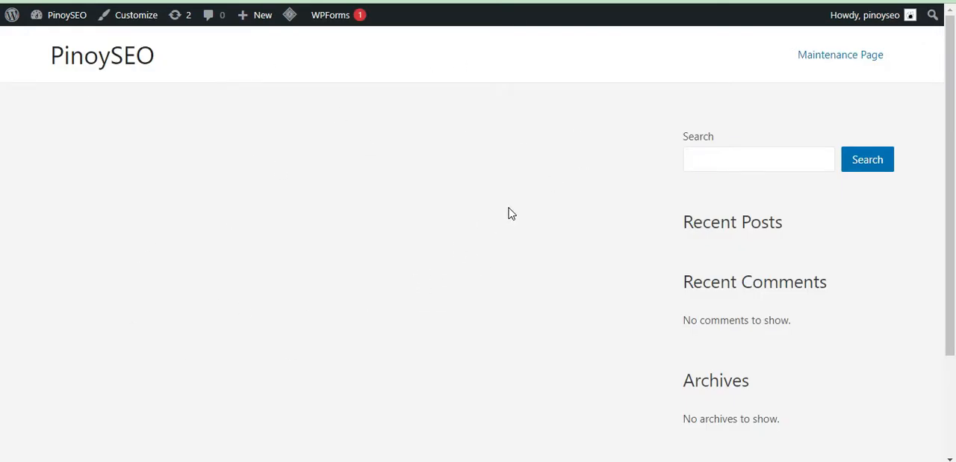
pyautogui.scroll(-1, 895, 105)
pyautogui.scroll(1, 799, 122)
# Browse Astra's gallery of ready-to-import Elementor websites and look at the digital marketing expert demo site.
pyautogui.click(510, 1)
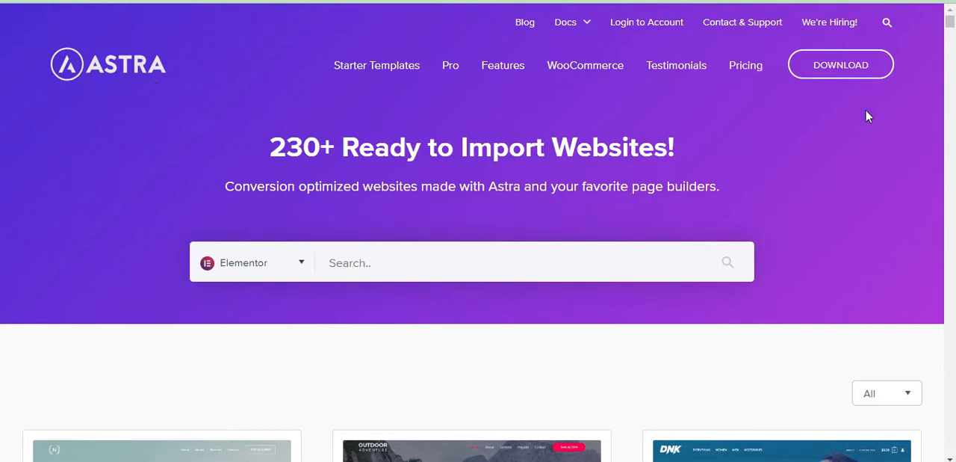
pyautogui.moveTo(951, 28); pyautogui.dragTo(952, 34)
pyautogui.moveTo(952, 38); pyautogui.dragTo(953, 48)
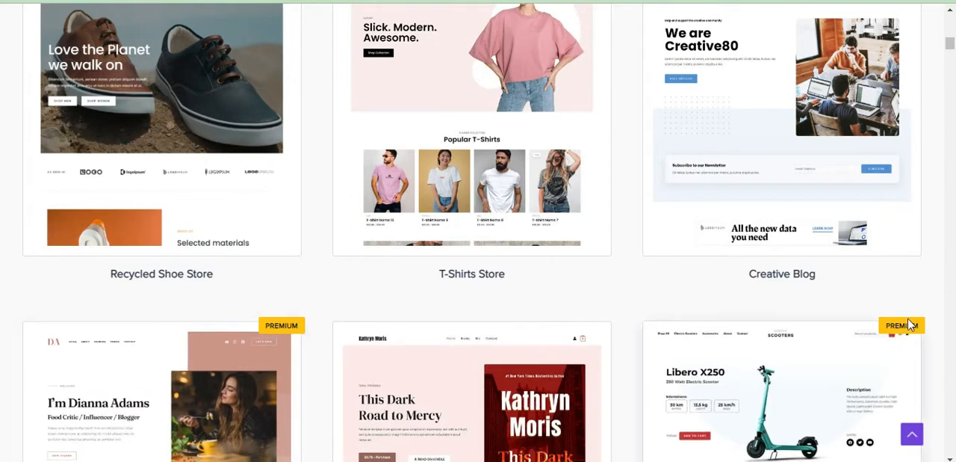
pyautogui.moveTo(954, 51); pyautogui.dragTo(951, 67)
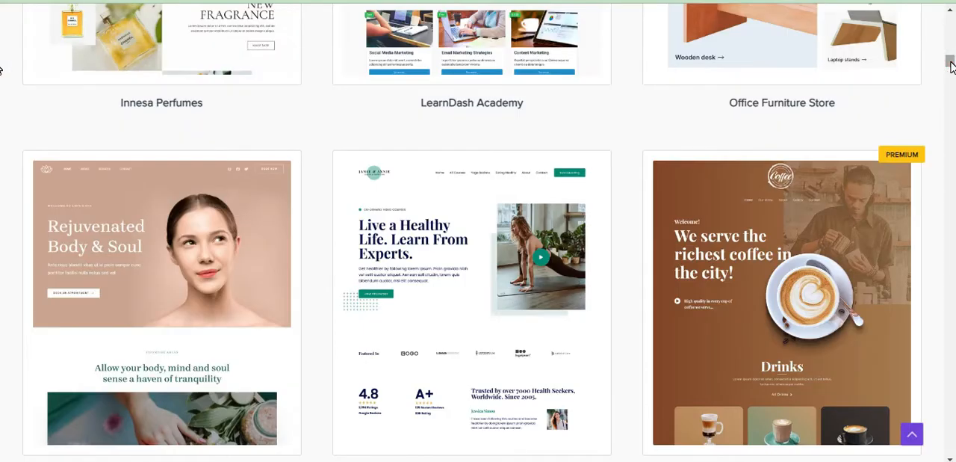
pyautogui.moveTo(950, 66); pyautogui.dragTo(951, 83)
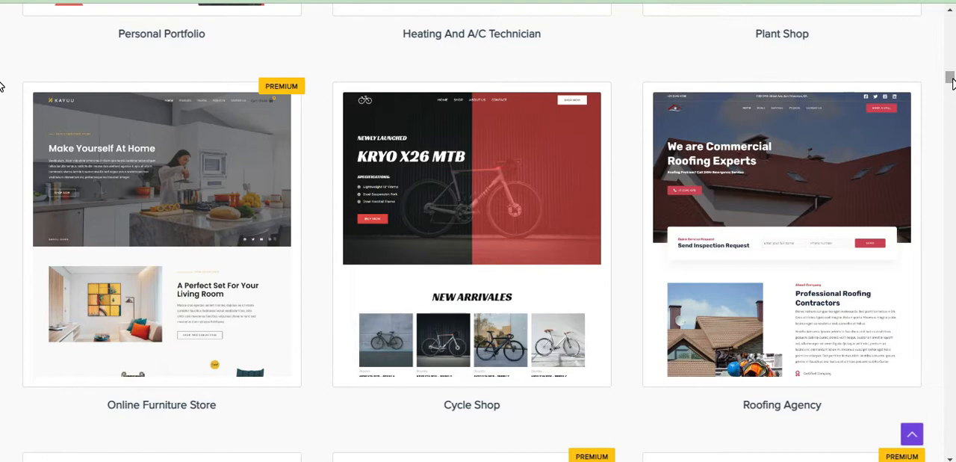
pyautogui.moveTo(951, 79); pyautogui.dragTo(915, 36)
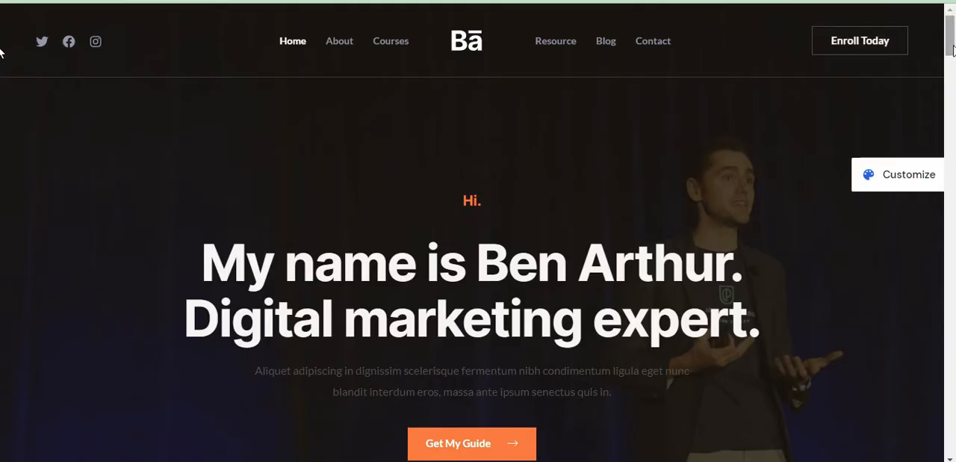
pyautogui.moveTo(952, 43); pyautogui.dragTo(954, 27)
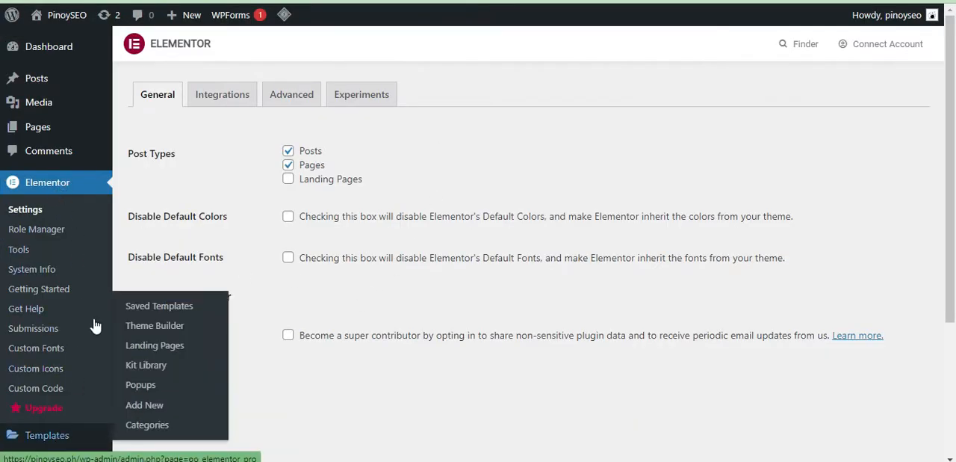
# Open the Starter Templates library from the PinoySEO WordPress admin.
pyautogui.scroll(-1, 2, 243)
pyautogui.scroll(-2, 1, 243)
pyautogui.moveTo(29, 321)
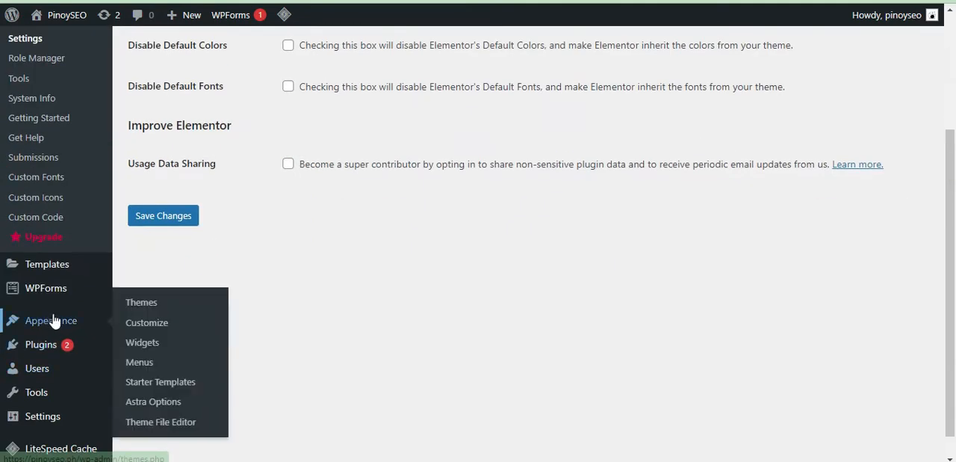
pyautogui.click(162, 384)
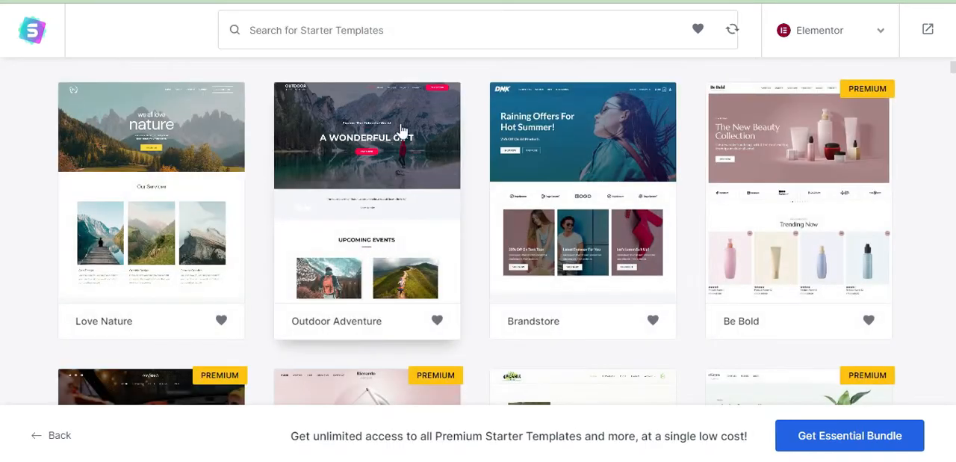
# Search the Elementor starter templates for "digital mar" and select the Learn Digital Marketing template.
pyautogui.click(420, 33)
pyautogui.write('digh')
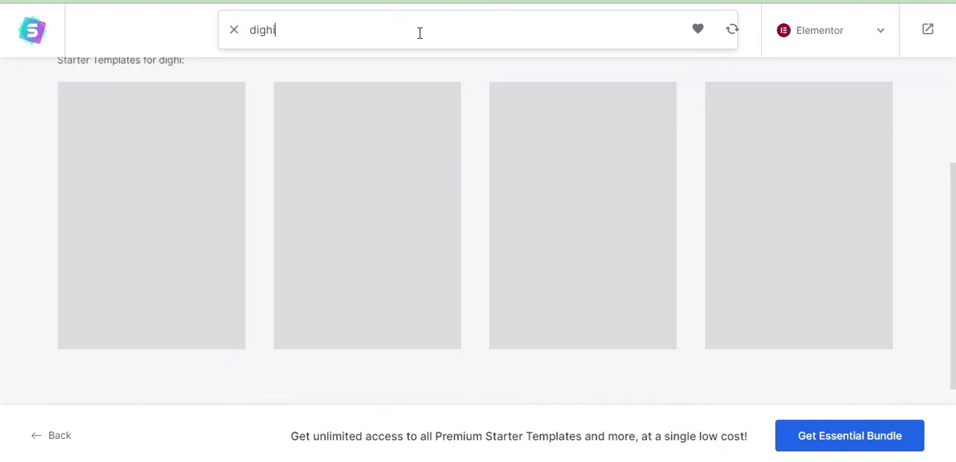
pyautogui.press('BackSpace')
pyautogui.write('ital mar')
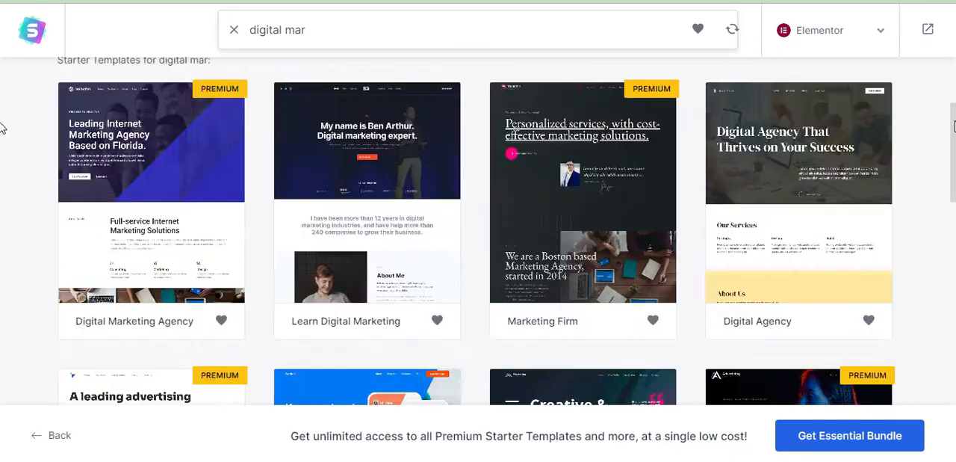
pyautogui.click(375, 155)
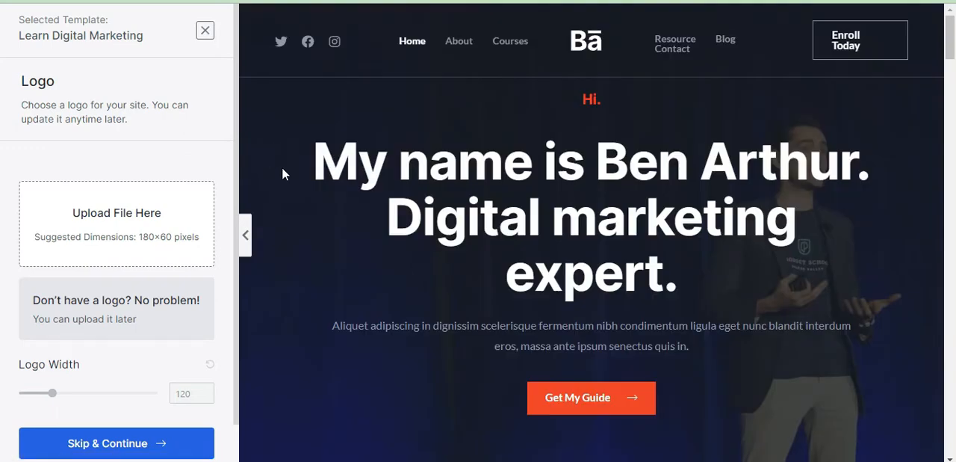
# Examine the Learn Digital Marketing preview's sections, from the hero and experience to courses, testimonials, blog and footer.
pyautogui.moveTo(954, 39)
pyautogui.mouseDown()
pyautogui.moveTo(953, 385)
pyautogui.moveTo(953, 37)
pyautogui.mouseUp()
pyautogui.moveTo(950, 45); pyautogui.dragTo(953, 79)
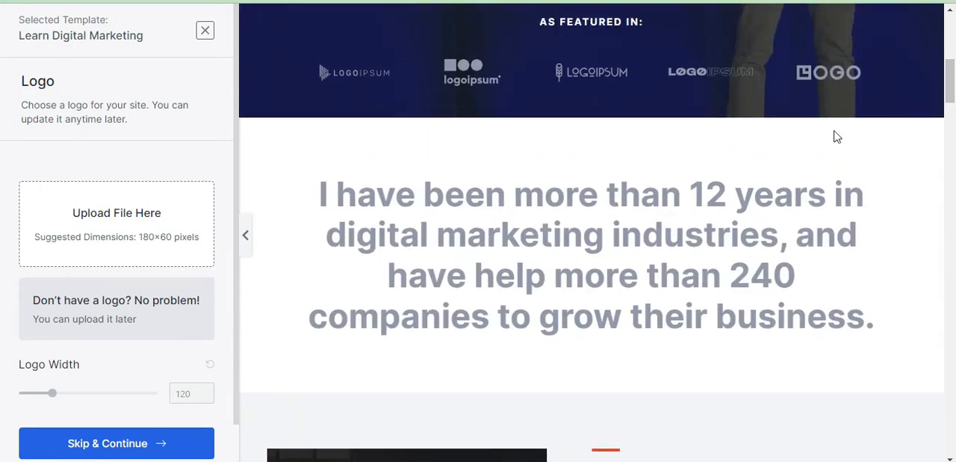
pyautogui.moveTo(515, 180); pyautogui.dragTo(795, 228)
pyautogui.moveTo(953, 83); pyautogui.dragTo(954, 153)
pyautogui.scroll(4, 777, 85)
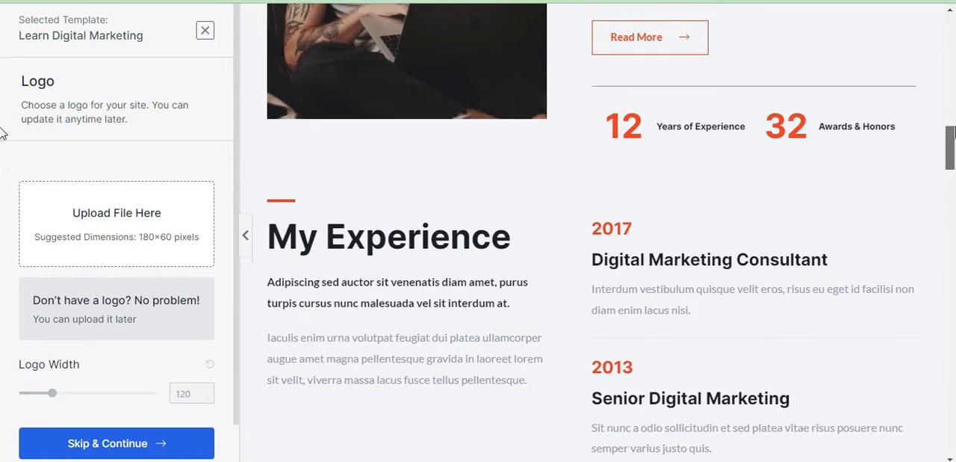
pyautogui.moveTo(953, 105); pyautogui.dragTo(954, 246)
pyautogui.moveTo(287, 28); pyautogui.dragTo(526, 26)
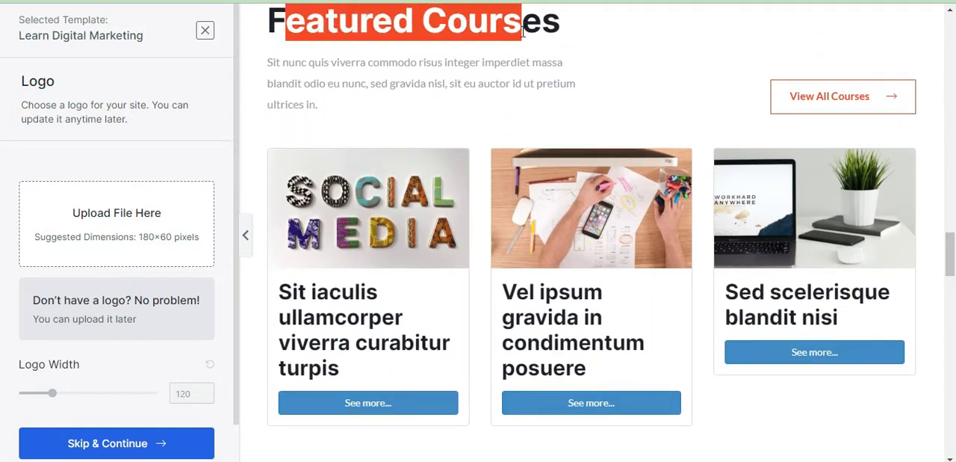
pyautogui.click(448, 42)
pyautogui.moveTo(287, 28); pyautogui.dragTo(489, 27)
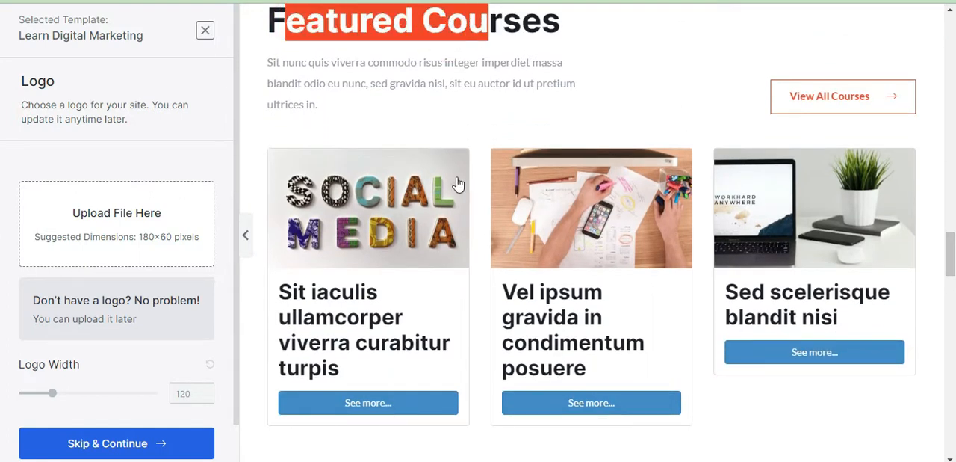
pyautogui.moveTo(952, 249); pyautogui.dragTo(953, 302)
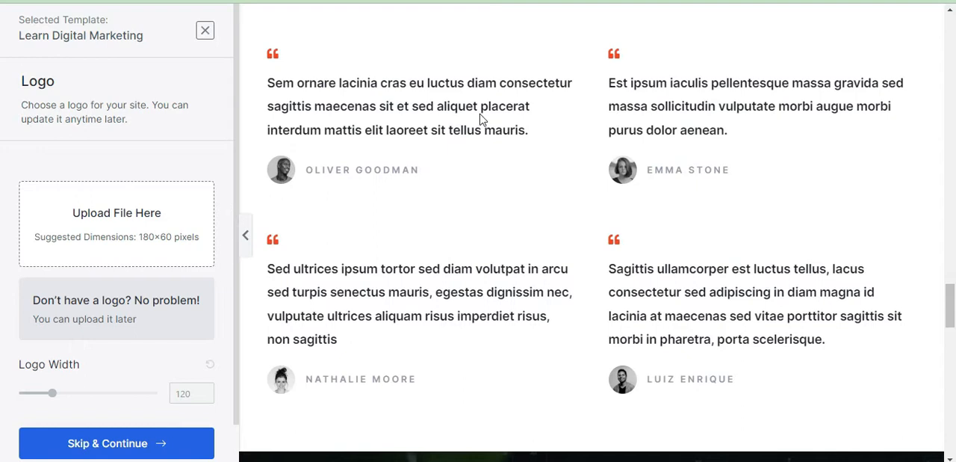
pyautogui.moveTo(951, 305); pyautogui.dragTo(953, 349)
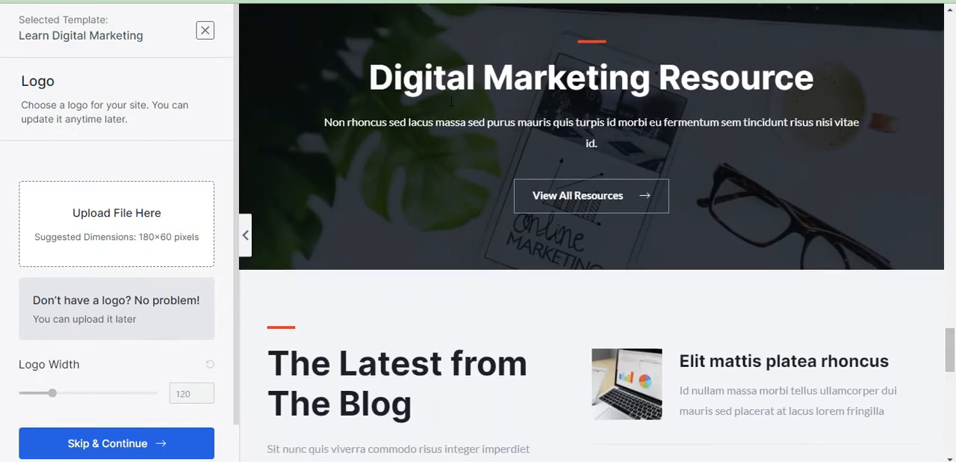
pyautogui.moveTo(953, 340); pyautogui.dragTo(952, 429)
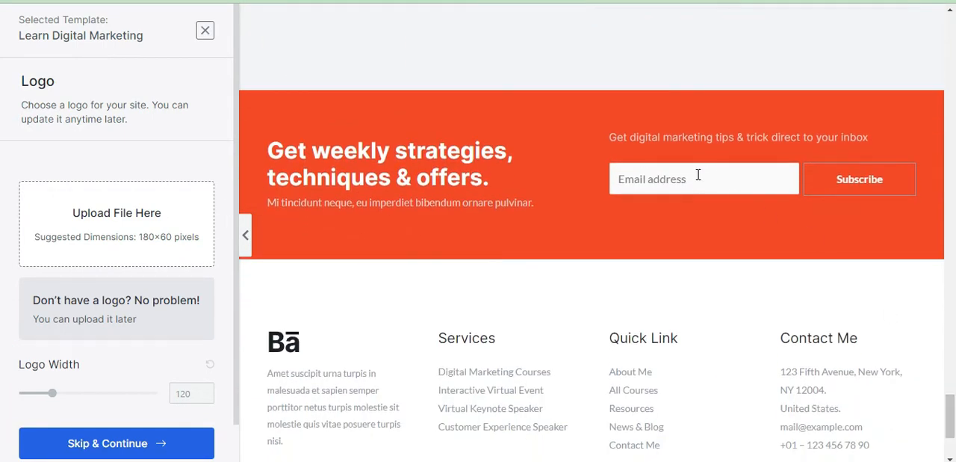
pyautogui.moveTo(952, 399); pyautogui.dragTo(954, 34)
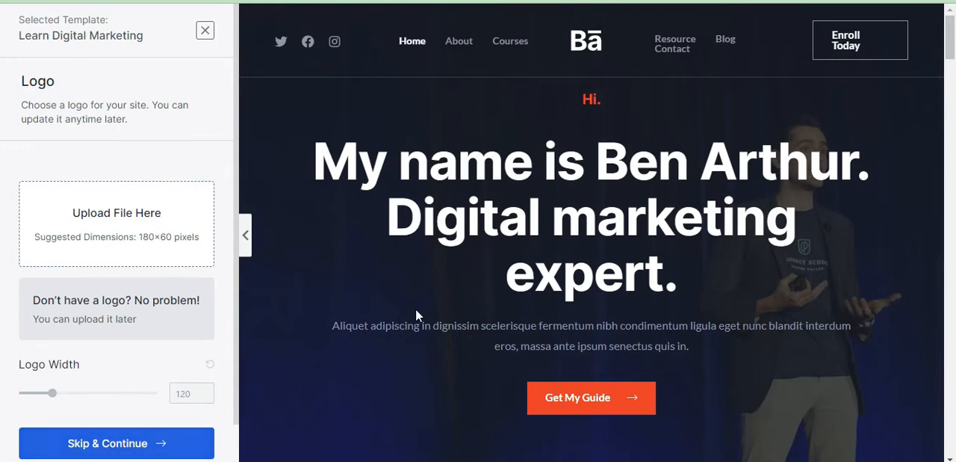
# Skip the logo upload, choose the orange color palette for the template, and continue with the Inter / Lato fonts.
pyautogui.click(146, 442)
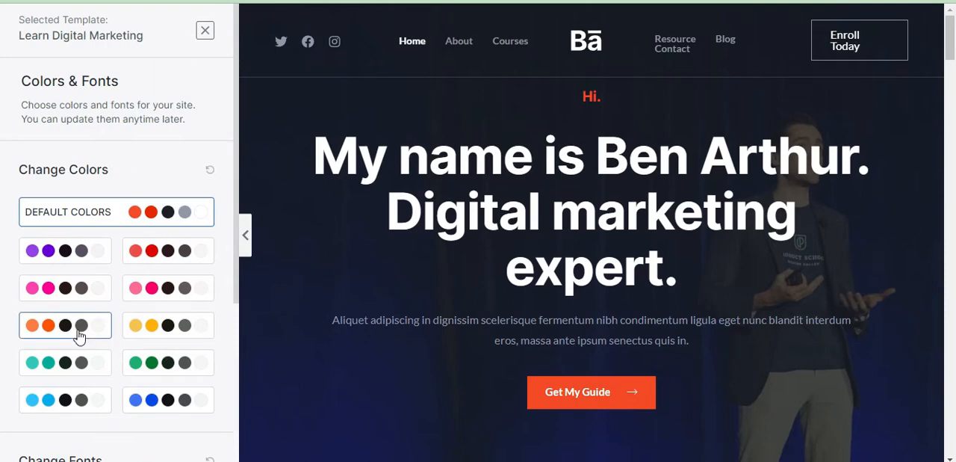
pyautogui.click(42, 334)
pyautogui.moveTo(953, 49); pyautogui.dragTo(955, 257)
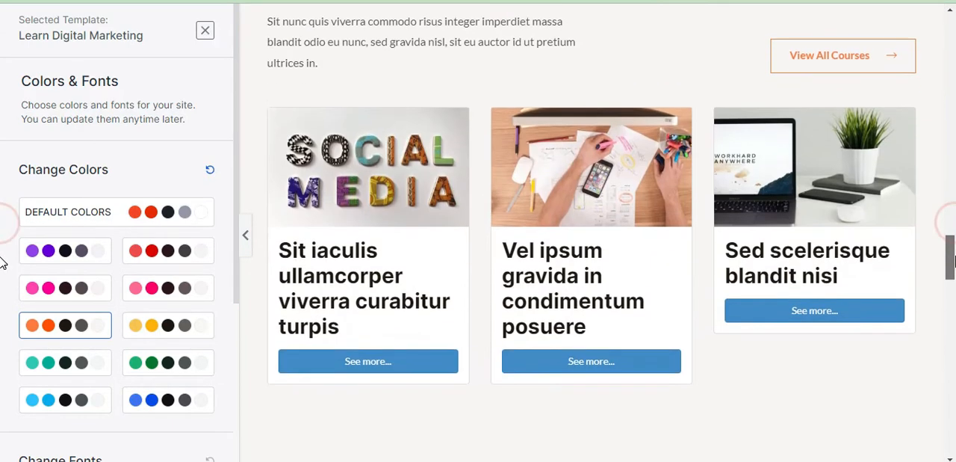
pyautogui.scroll(3, 513, 269)
pyautogui.moveTo(239, 216); pyautogui.dragTo(224, 373)
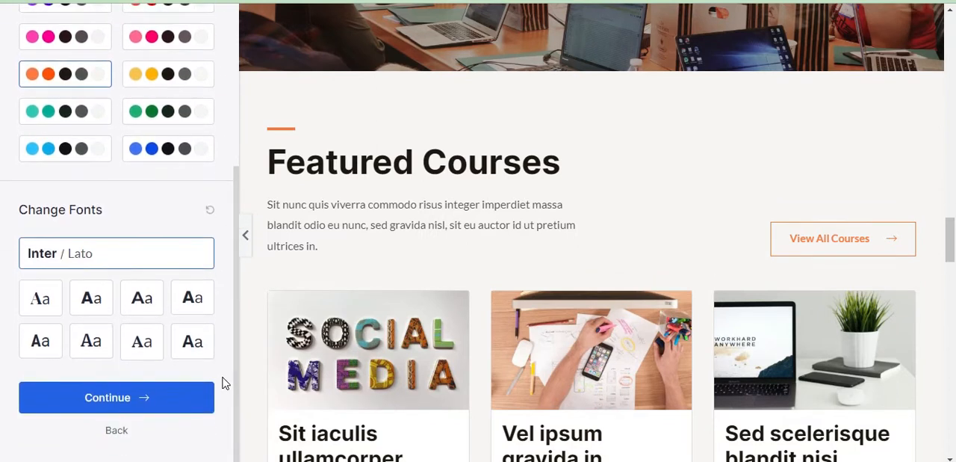
pyautogui.click(141, 397)
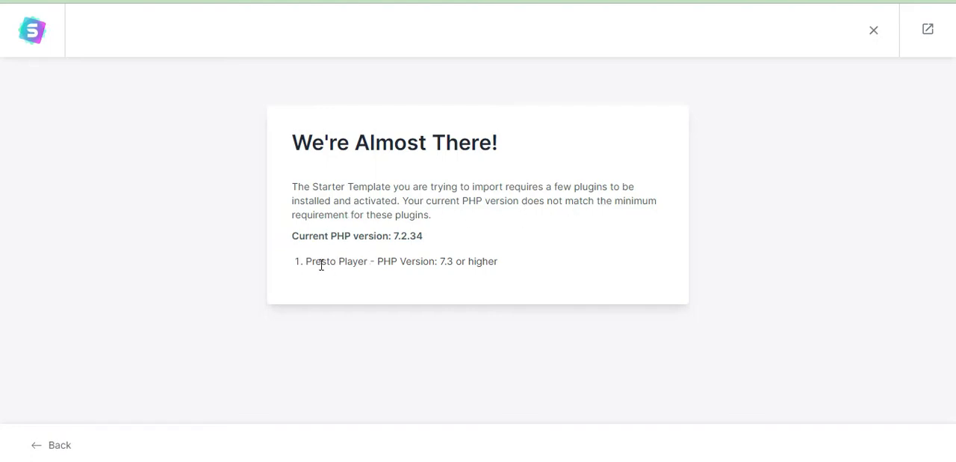
# Check the Presto Player requirement for the import, and open the Add Plugins page in the WordPress dashboard.
pyautogui.moveTo(307, 261); pyautogui.dragTo(500, 271)
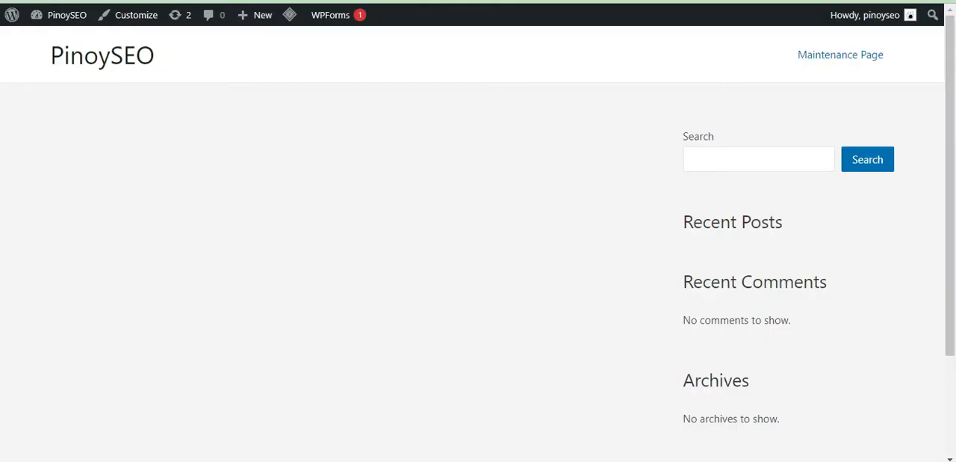
pyautogui.moveTo(56, 16)
pyautogui.click(58, 38)
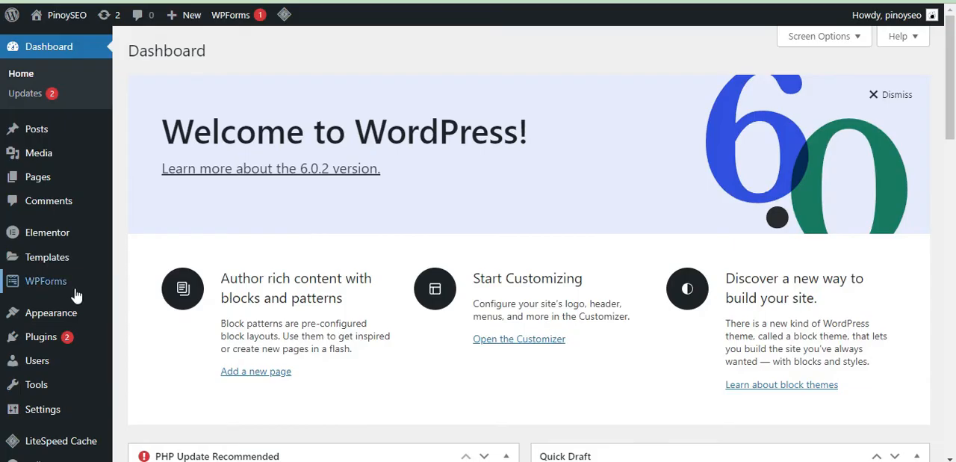
pyautogui.moveTo(62, 345)
pyautogui.click(145, 359)
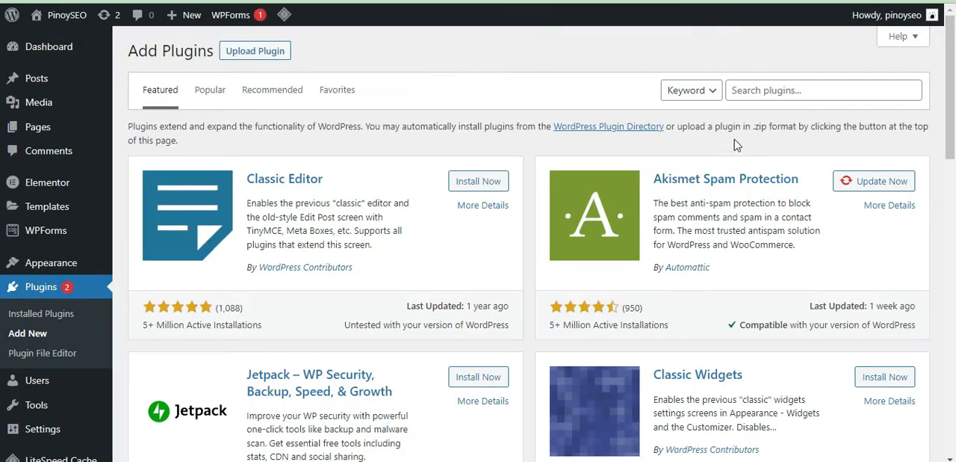
# Search the plugin directory for "presto players" and look through the results.
pyautogui.click(738, 90)
pyautogui.write('presto players')
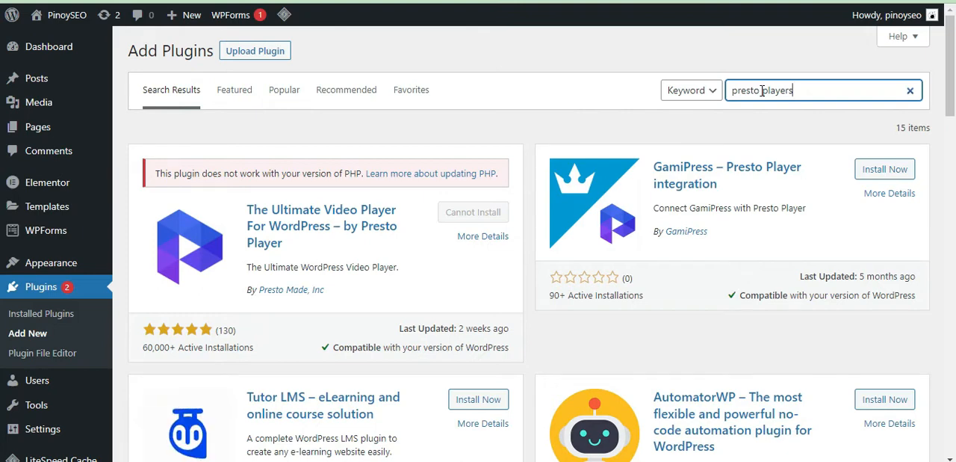
pyautogui.click(950, 149)
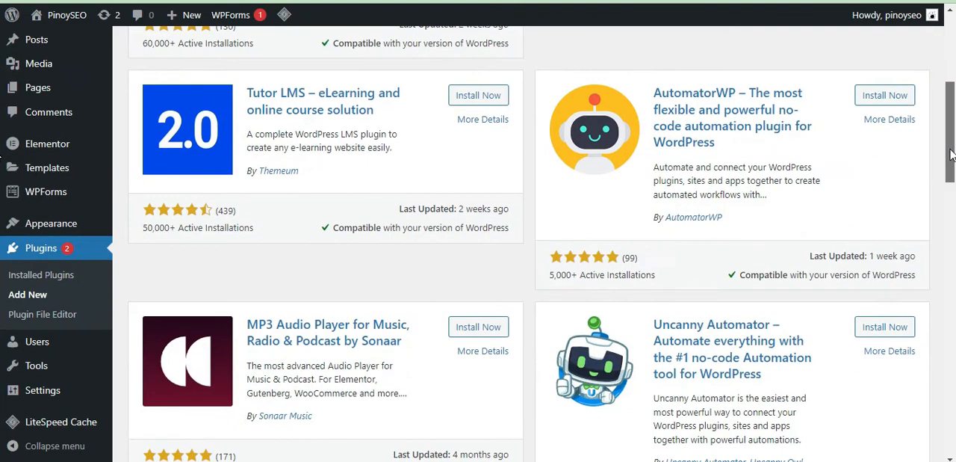
pyautogui.moveTo(950, 154); pyautogui.dragTo(955, 63)
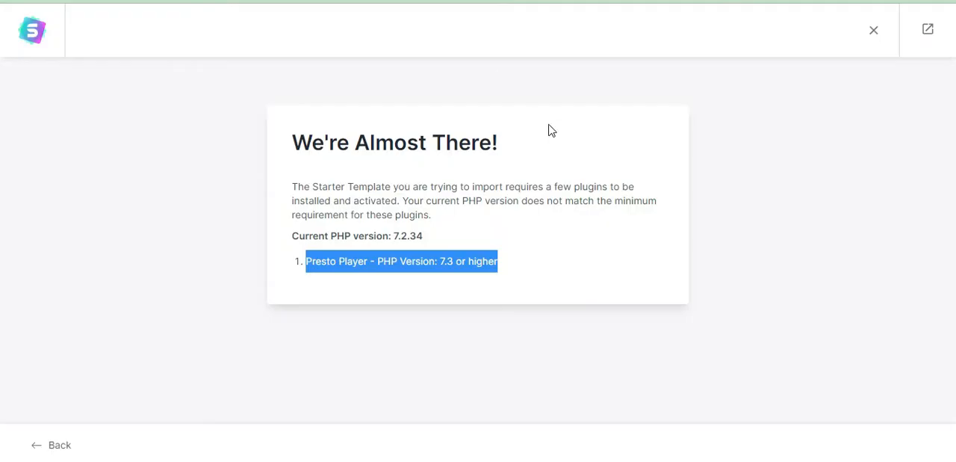
# Go back to the template import page and review its PHP version requirement for plugins.
pyautogui.click(506, 217)
pyautogui.moveTo(446, 218); pyautogui.dragTo(403, 200)
pyautogui.click(467, 221)
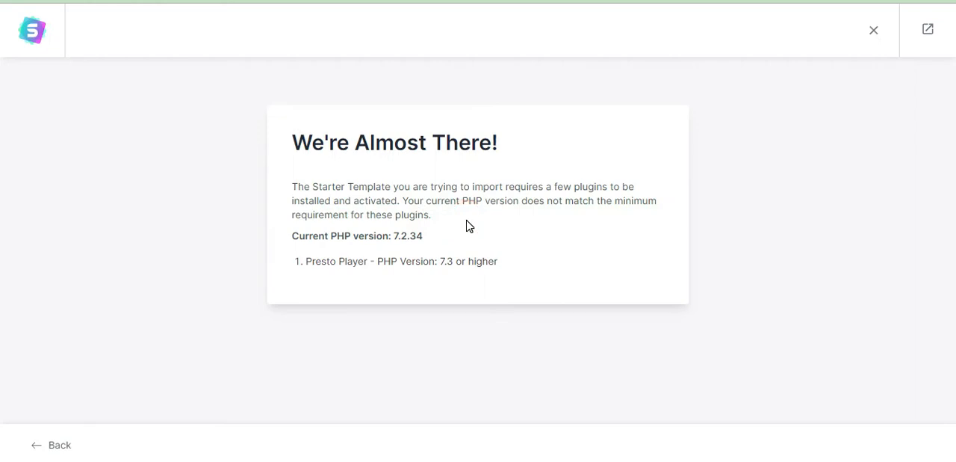
# Check the current PHP version against the minimum that Presto Player requires on the template import page.
pyautogui.moveTo(382, 236); pyautogui.dragTo(438, 239)
pyautogui.click(457, 210)
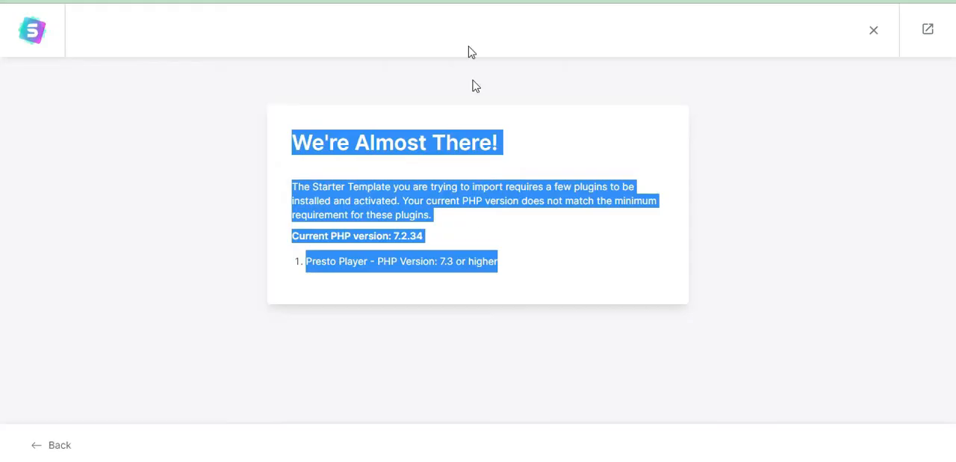
pyautogui.click(476, 222)
pyautogui.moveTo(434, 256); pyautogui.dragTo(481, 260)
pyautogui.click(503, 217)
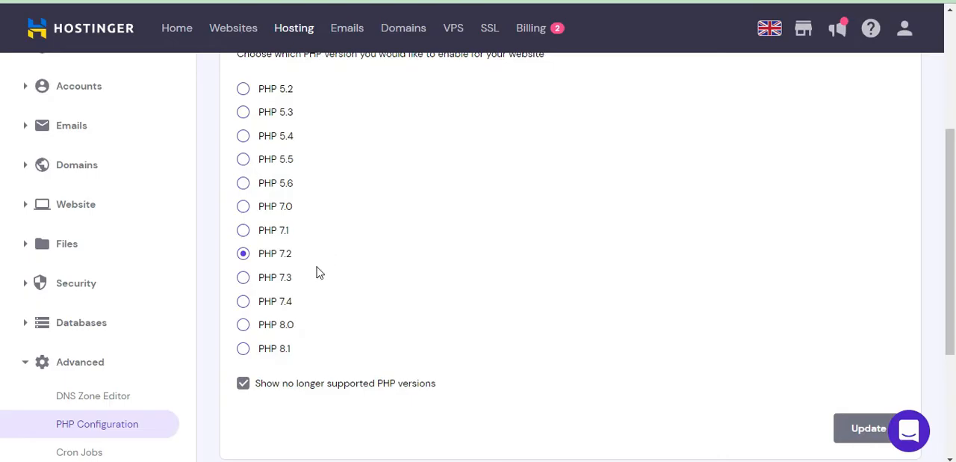
# Try to update the website's PHP version to 7.3 in Hostinger's PHP configuration.
pyautogui.click(243, 278)
pyautogui.click(852, 429)
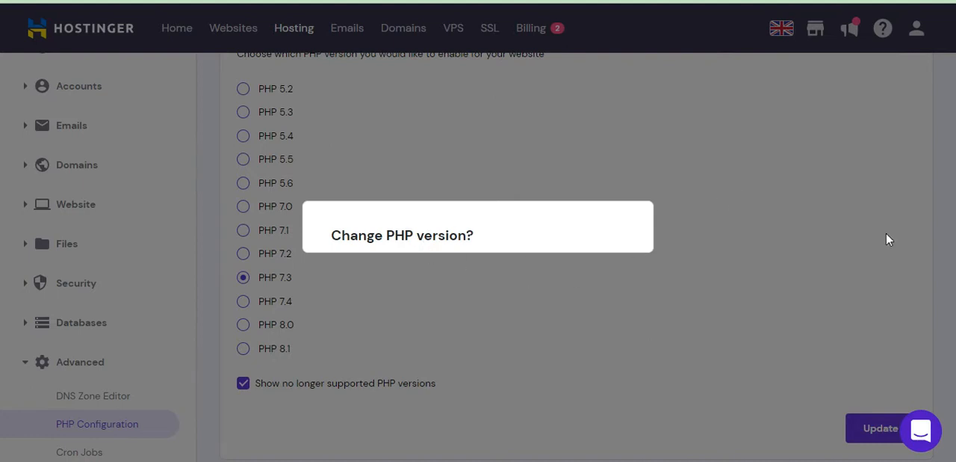
pyautogui.click(802, 225)
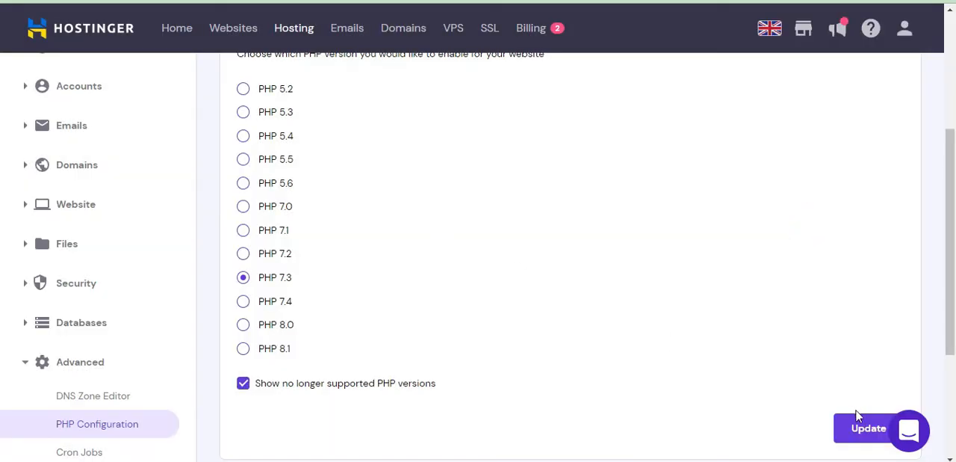
pyautogui.scroll(-2, 2, 284)
pyautogui.click(869, 321)
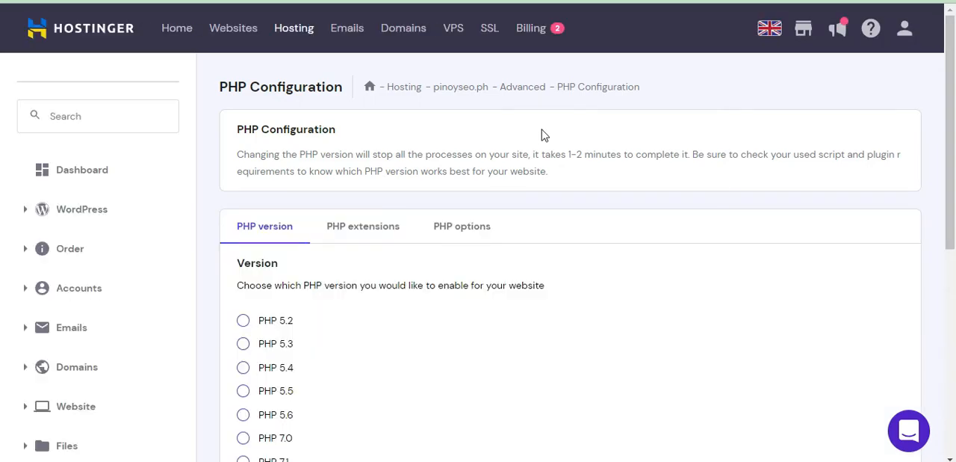
# Select PHP 7.3 as the website's PHP version in Hostinger, update it and confirm the change.
pyautogui.scroll(-4, 5, 242)
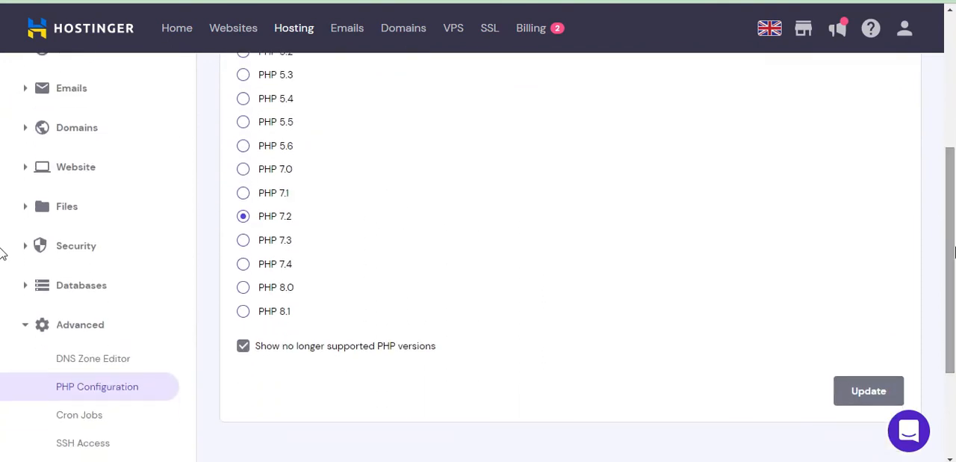
pyautogui.click(243, 240)
pyautogui.click(872, 392)
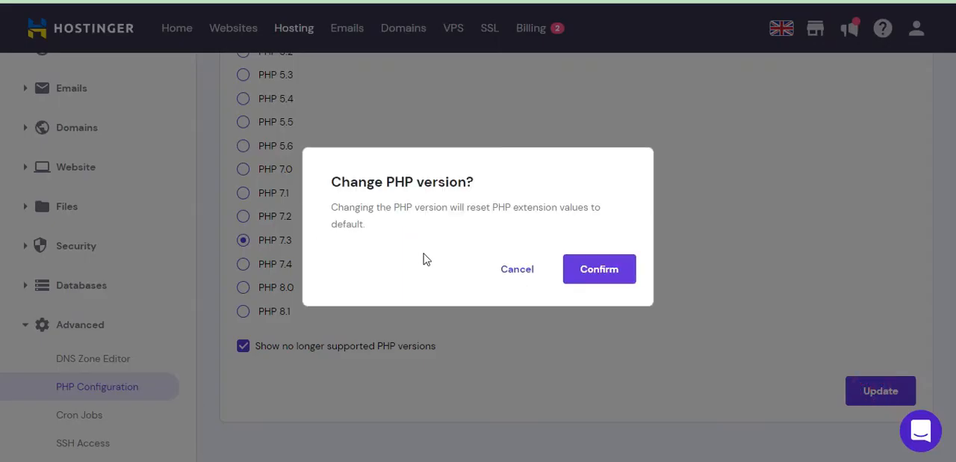
pyautogui.click(609, 275)
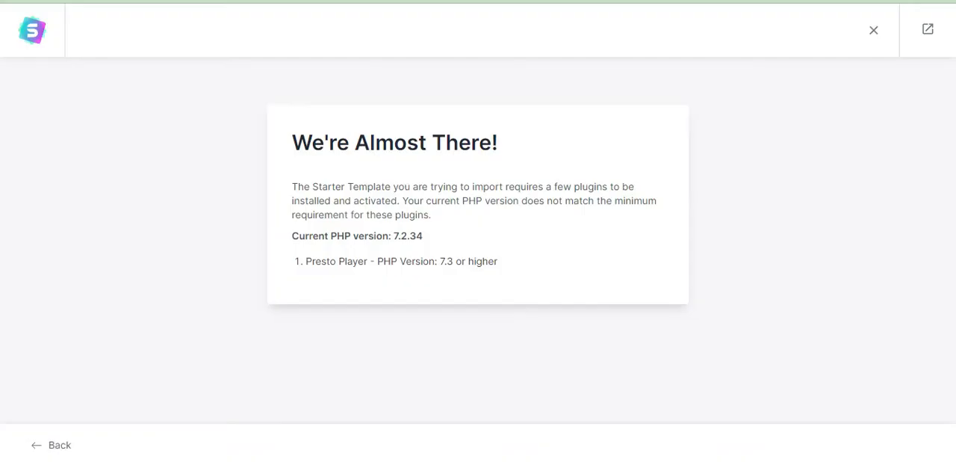
# Reload the template import page, go back to the colors and fonts, and continue again to recheck the PHP requirement.
pyautogui.press('F5')
pyautogui.click(35, 445)
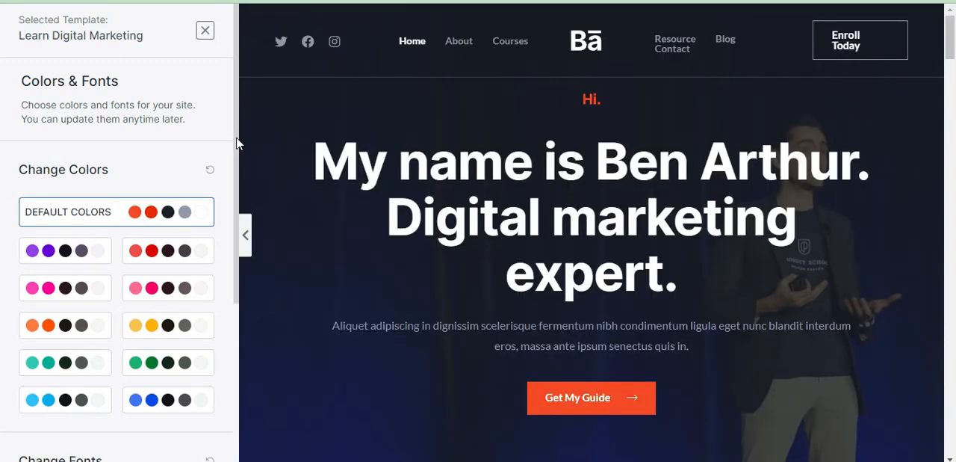
pyautogui.moveTo(236, 144); pyautogui.dragTo(229, 341)
pyautogui.click(139, 401)
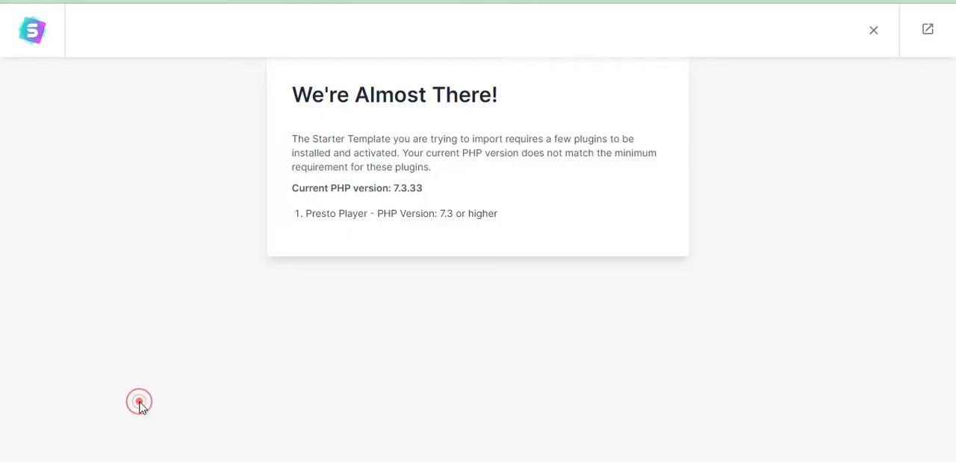
# Close the Learn Digital Marketing template and go back to the Starter Templates getting-started page.
pyautogui.click(29, 446)
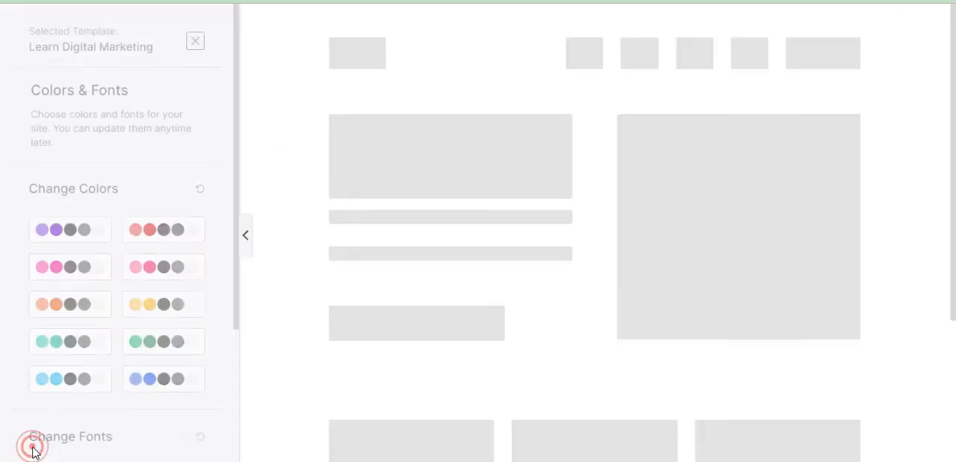
pyautogui.click(204, 30)
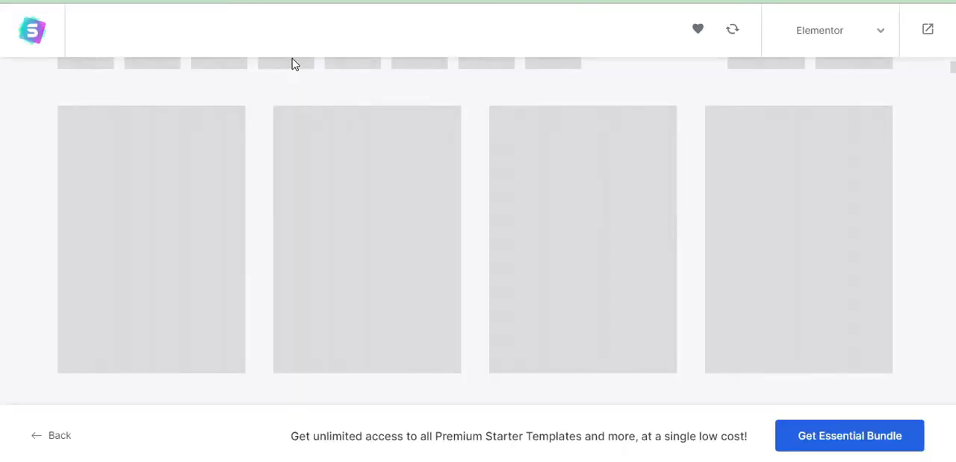
pyautogui.moveTo(293, 65)
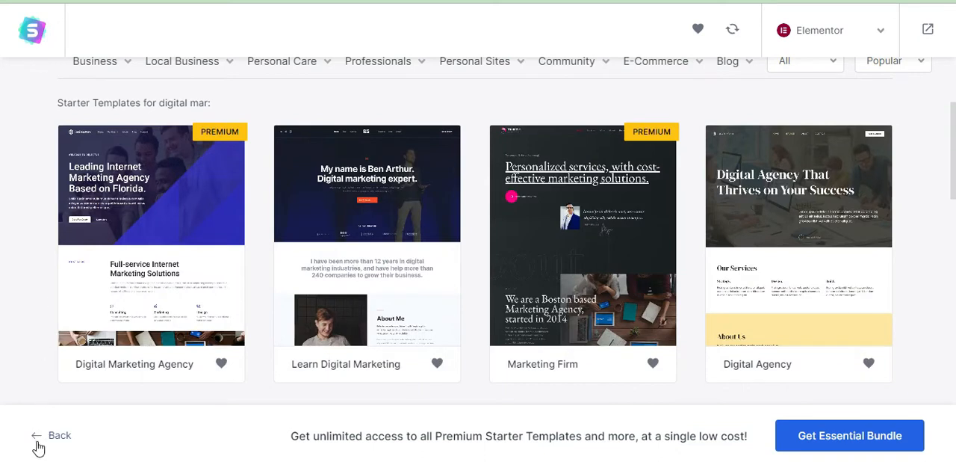
pyautogui.click(36, 439)
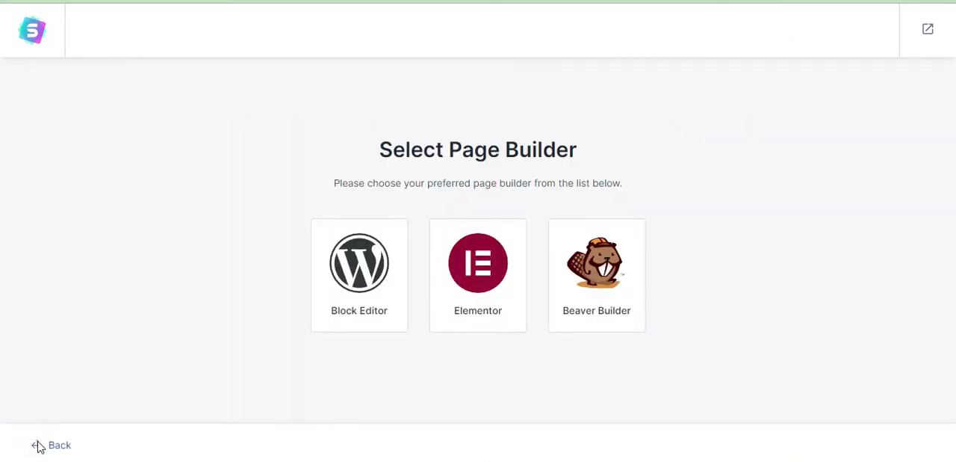
pyautogui.click(38, 445)
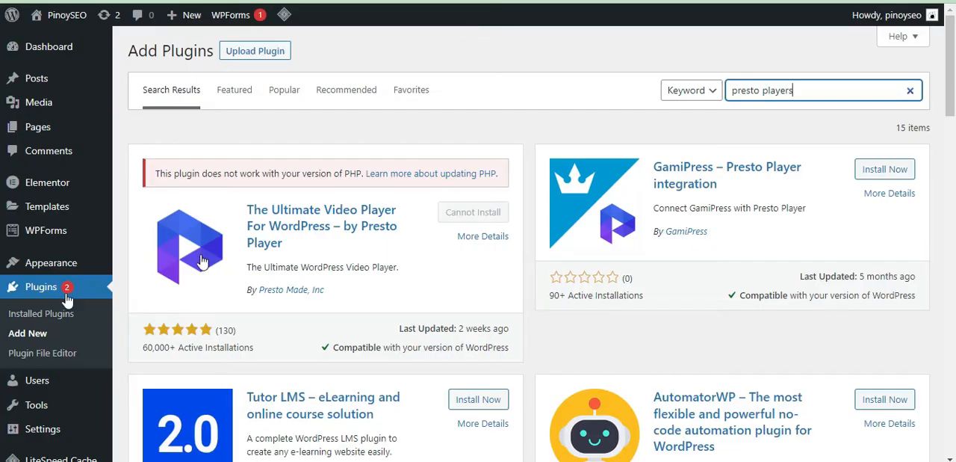
# Purge all site caches in the WordPress dashboard and reopen the Starter Templates library for Elementor.
pyautogui.moveTo(52, 263)
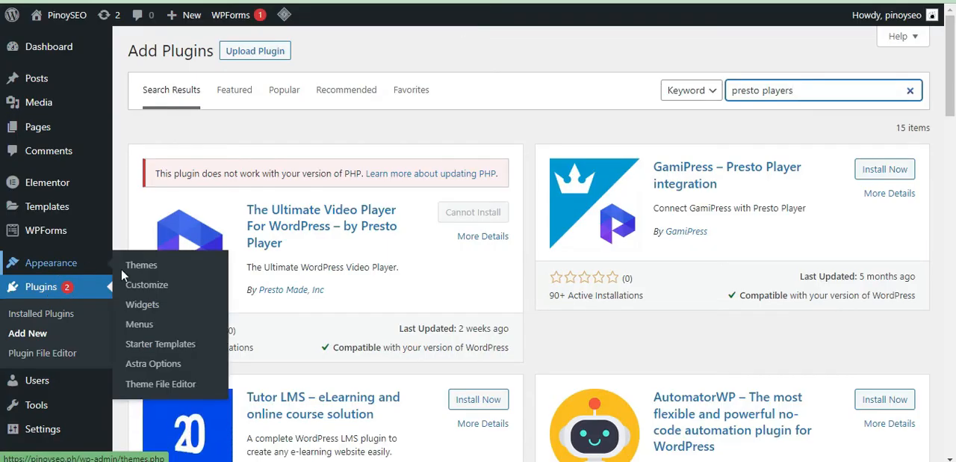
pyautogui.click(160, 345)
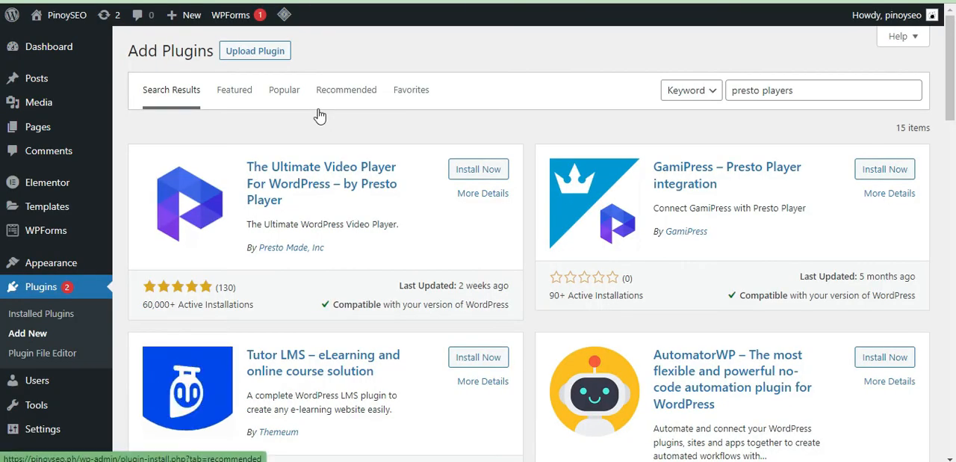
pyautogui.moveTo(284, 16)
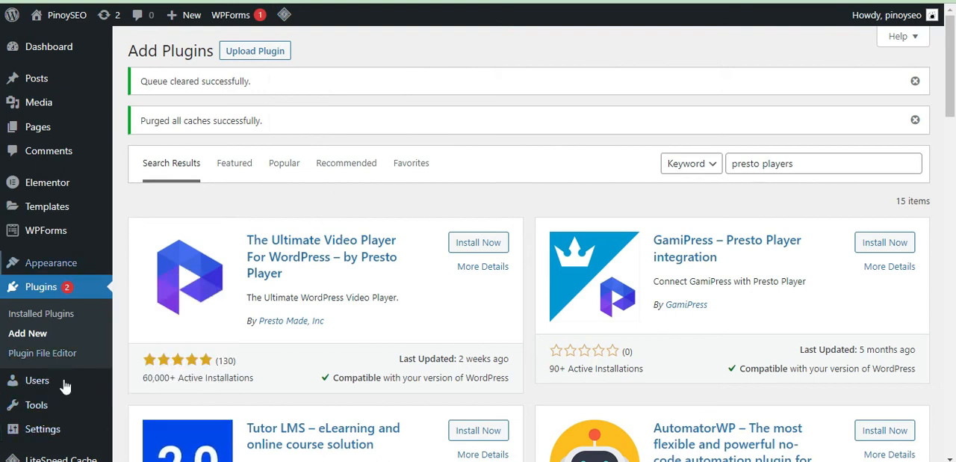
pyautogui.moveTo(79, 270)
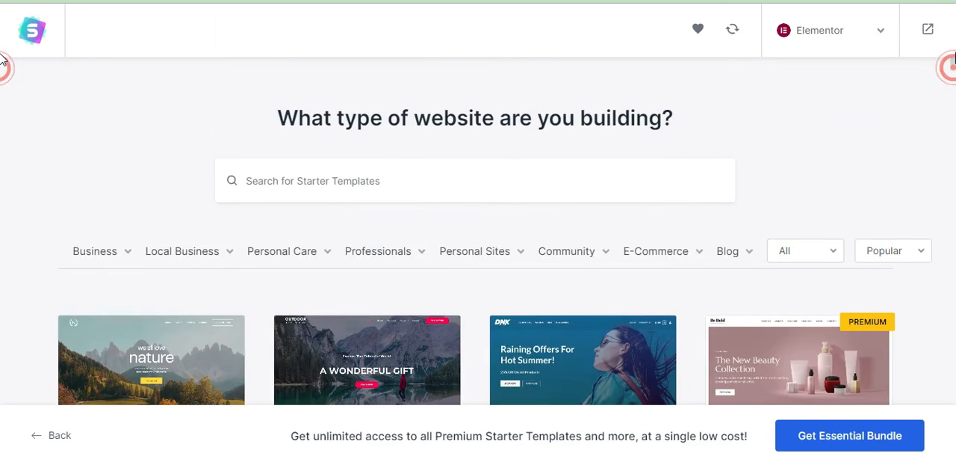
# Search the starter templates for "digital" and open the Learn Digital Marketing template.
pyautogui.scroll(3, 2, 75)
pyautogui.click(390, 185)
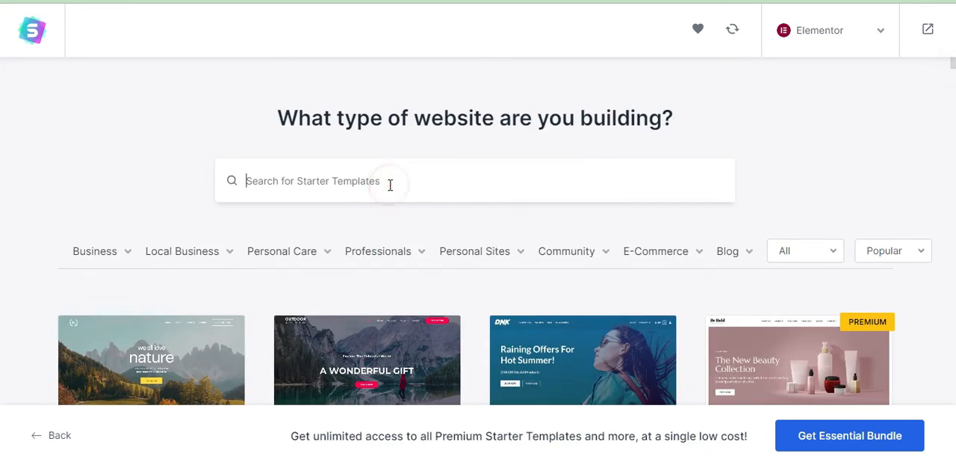
pyautogui.write('digital')
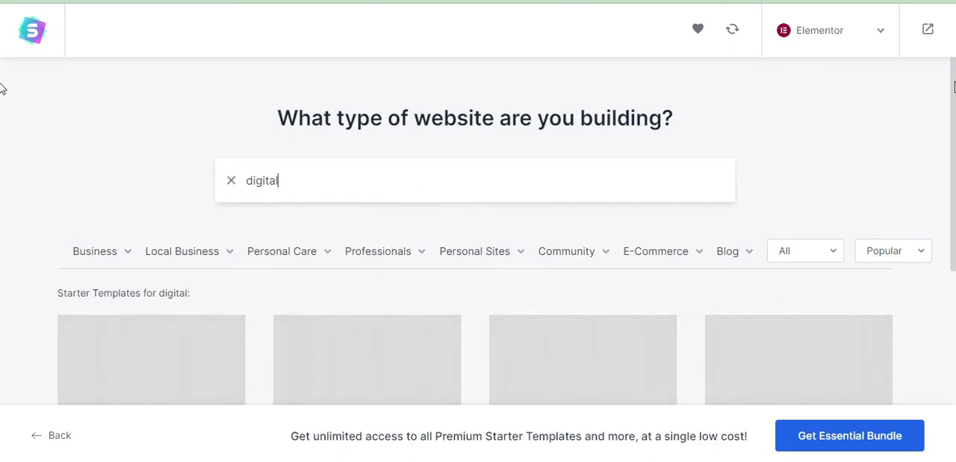
pyautogui.scroll(-4, 730, 277)
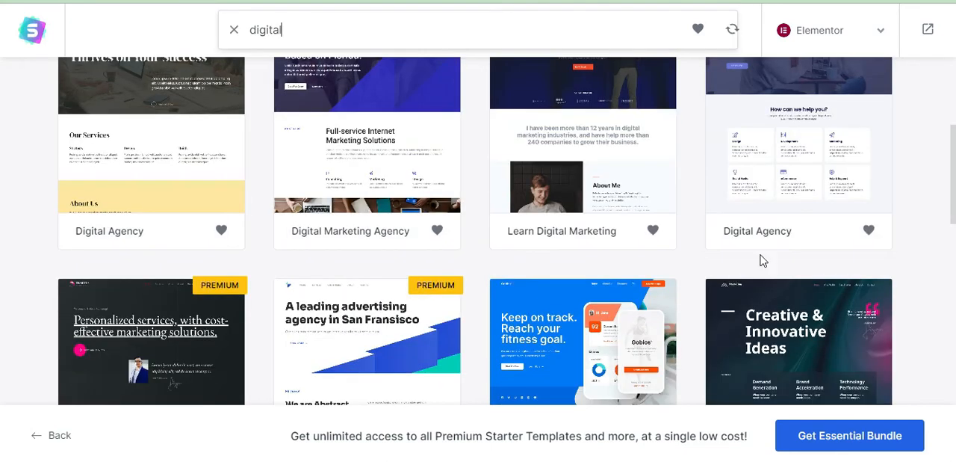
pyautogui.scroll(4, 4, 150)
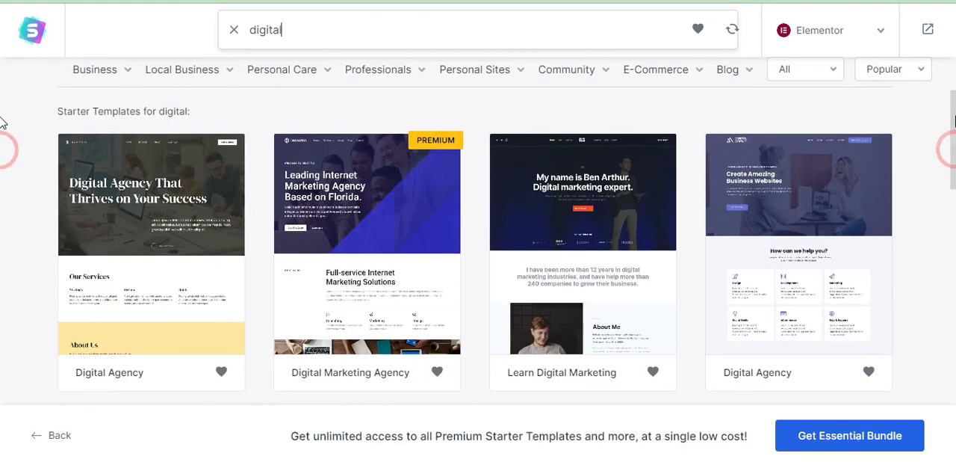
pyautogui.click(587, 219)
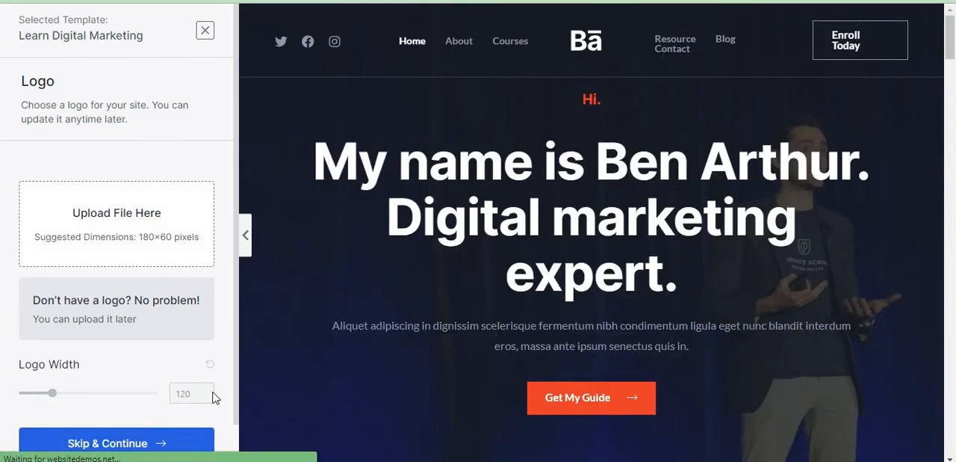
# Skip the logo upload and continue the template import with the orange color palette.
pyautogui.click(160, 444)
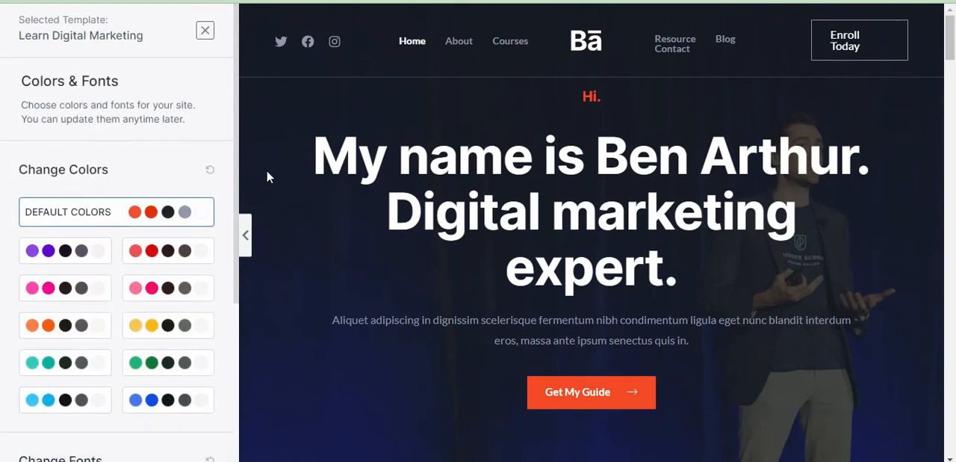
pyautogui.click(49, 329)
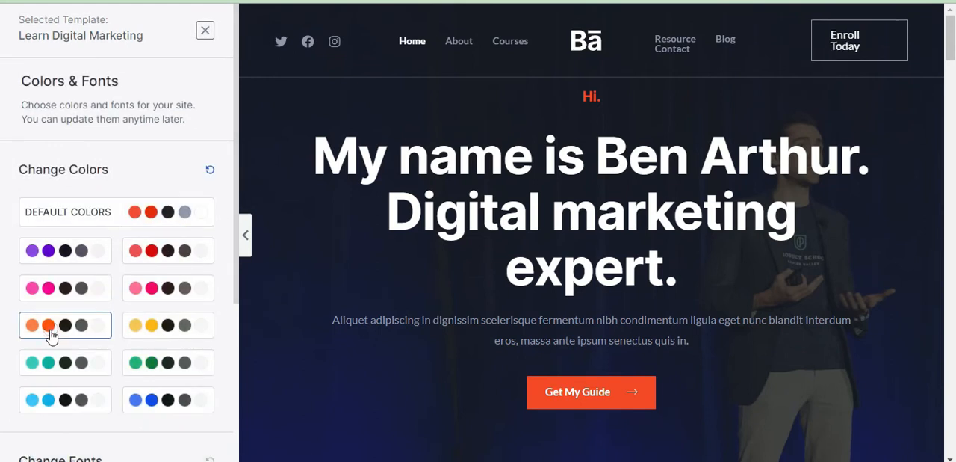
pyautogui.moveTo(239, 184); pyautogui.dragTo(237, 367)
pyautogui.click(207, 398)
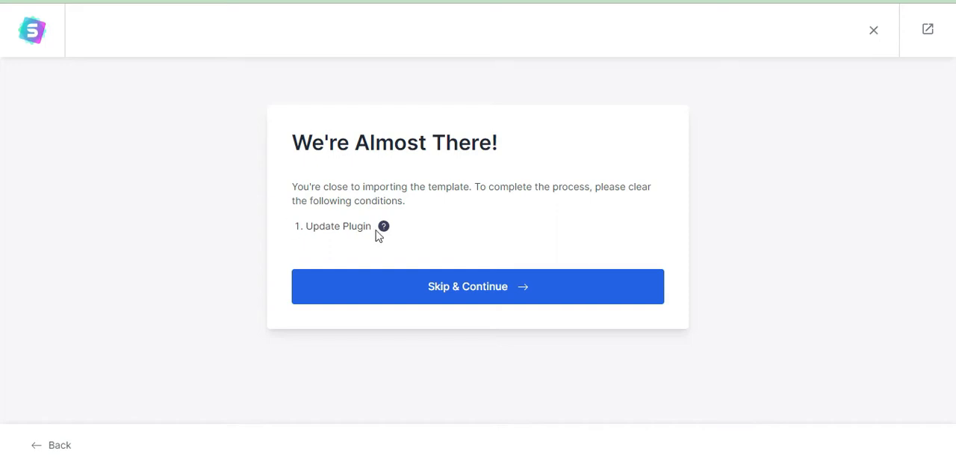
# Skip the plugin update condition and the missing LearnDash LMS and LearnDash Course Grid plugins to proceed with the import.
pyautogui.moveTo(383, 227)
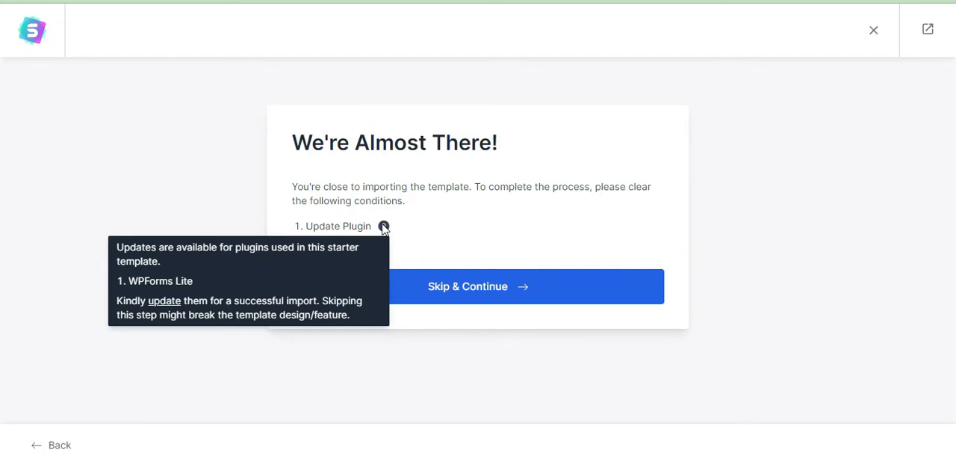
pyautogui.click(458, 290)
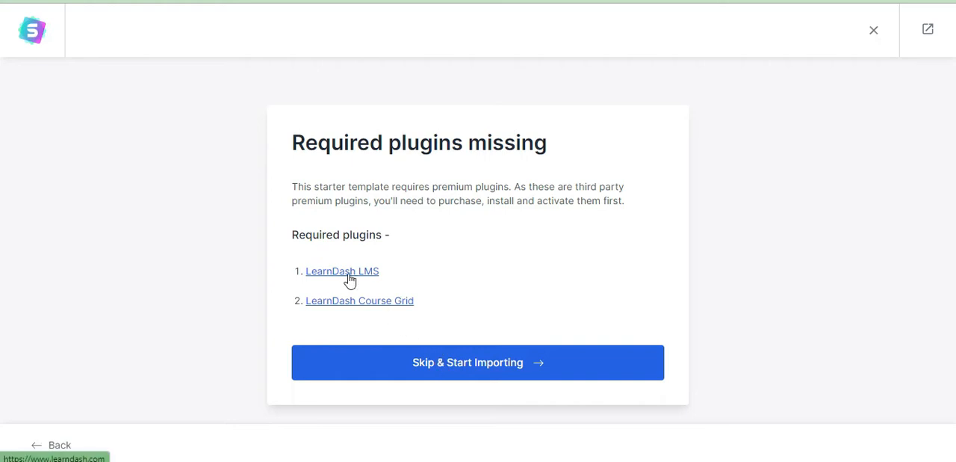
pyautogui.click(464, 366)
# Review the final import form, leave the personal details empty and all advanced import options enabled, and submit it to build the website.
pyautogui.scroll(-1, 2, 226)
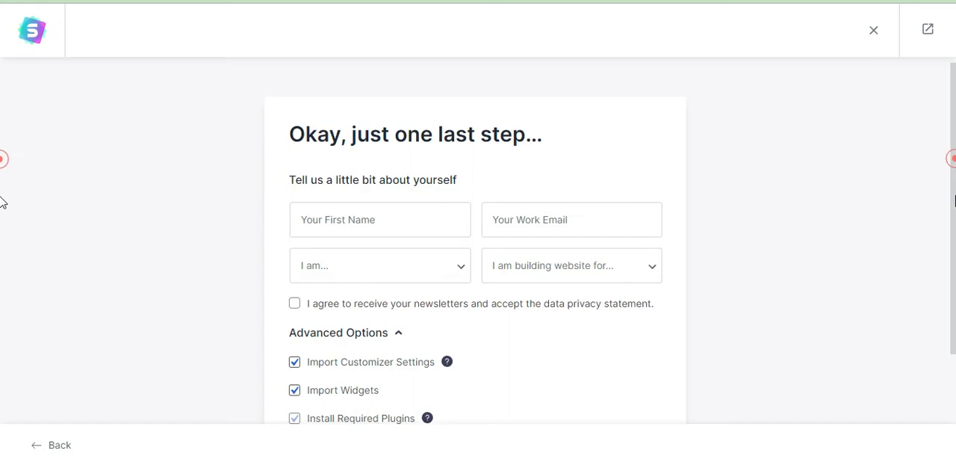
pyautogui.scroll(1, 2, 197)
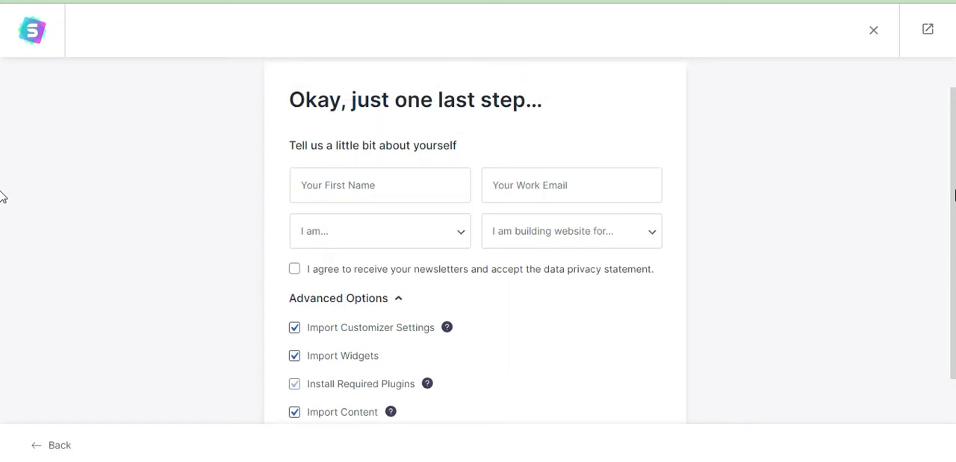
pyautogui.scroll(-2, 2, 197)
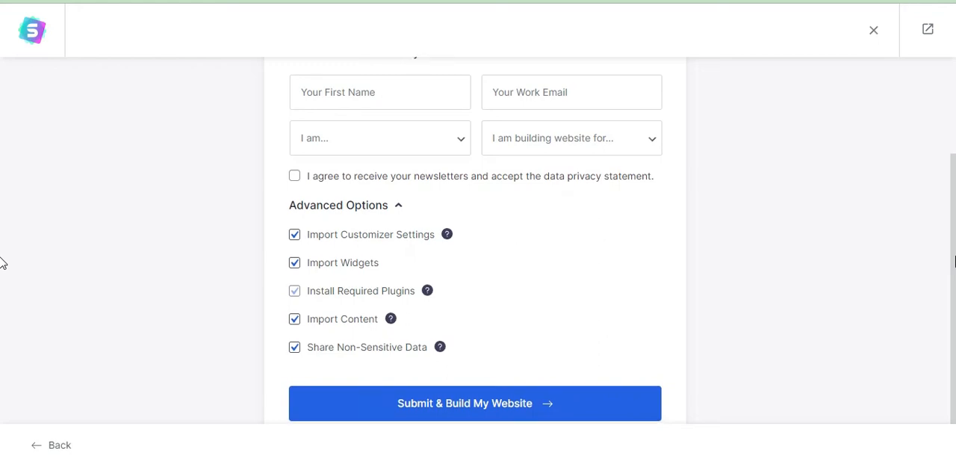
pyautogui.scroll(-1, 2, 268)
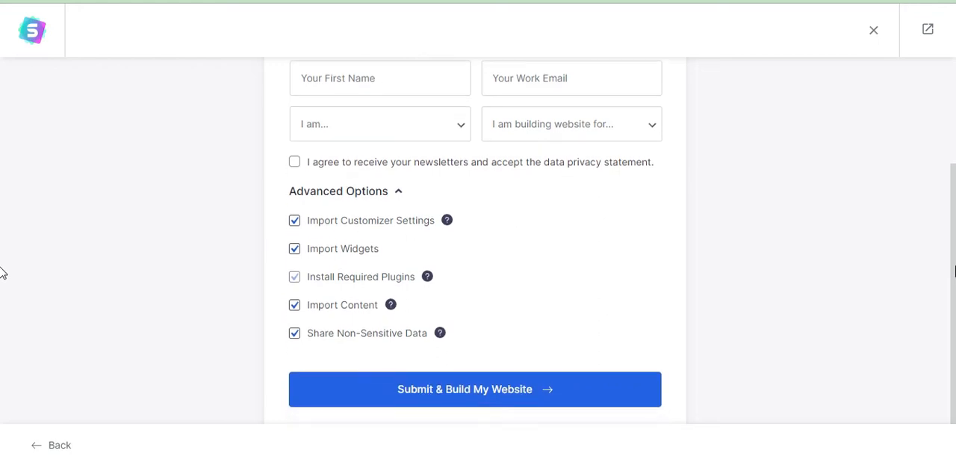
pyautogui.scroll(1, 2, 254)
pyautogui.scroll(-1, 3, 247)
pyautogui.click(455, 398)
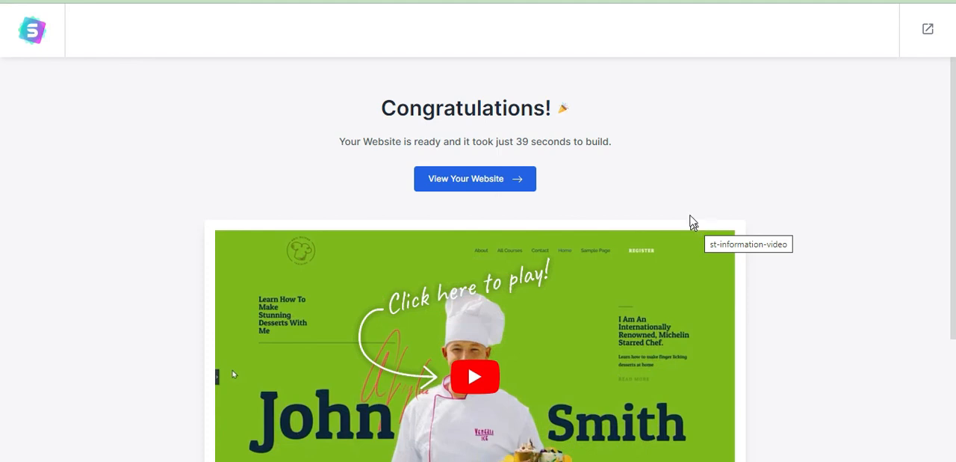
# View the newly built website and look through the sections of its home page.
pyautogui.click(519, 186)
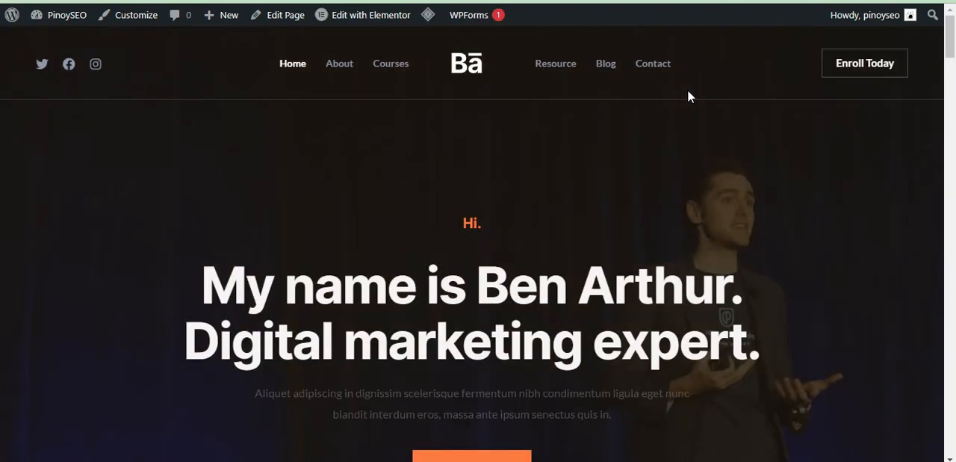
pyautogui.scroll(-7, 1, 97)
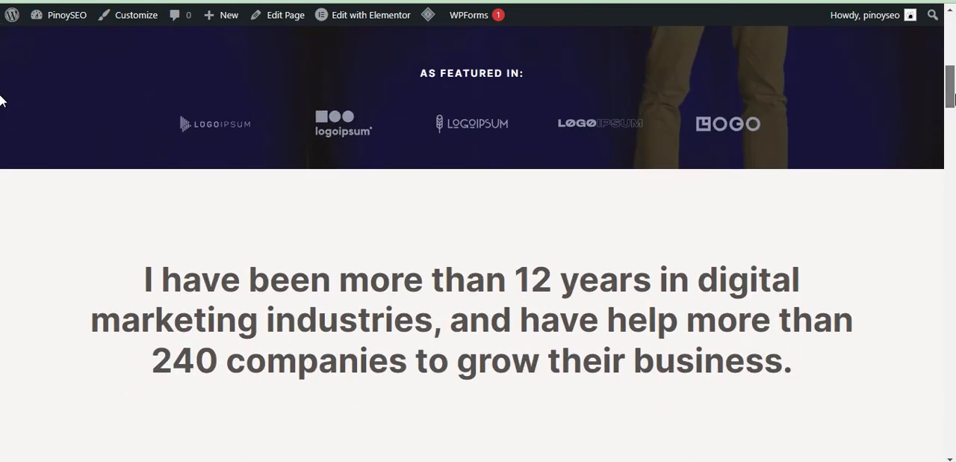
pyautogui.scroll(-12, 2, 97)
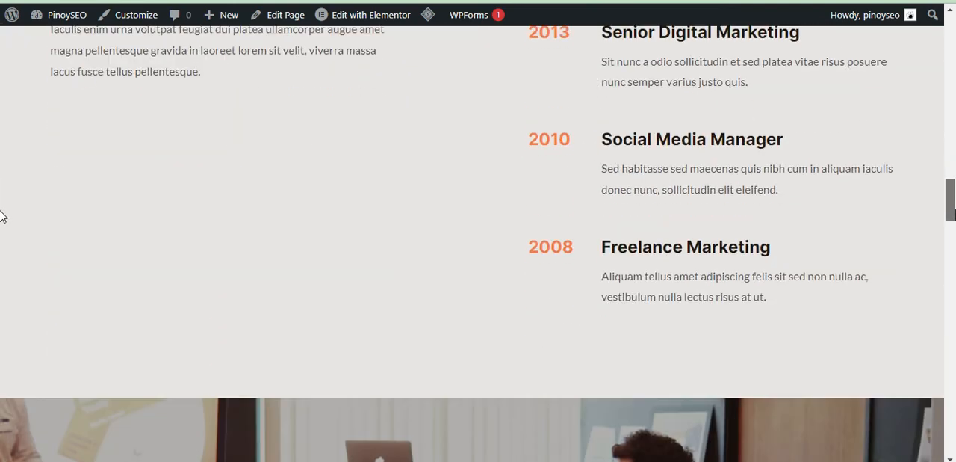
# Examine the Featured Courses section of the home page and its unrendered ld_course_list shortcode, ending back at the page header.
pyautogui.scroll(-6, 2, 216)
pyautogui.moveTo(952, 254)
pyautogui.mouseDown()
pyautogui.moveTo(951, 295)
pyautogui.moveTo(949, 258)
pyautogui.mouseUp()
pyautogui.moveTo(214, 275); pyautogui.dragTo(52, 282)
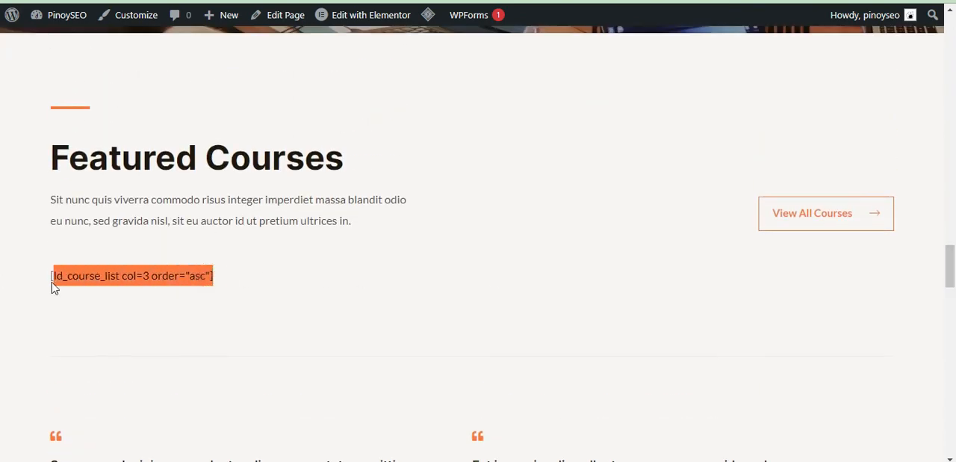
pyautogui.click(314, 288)
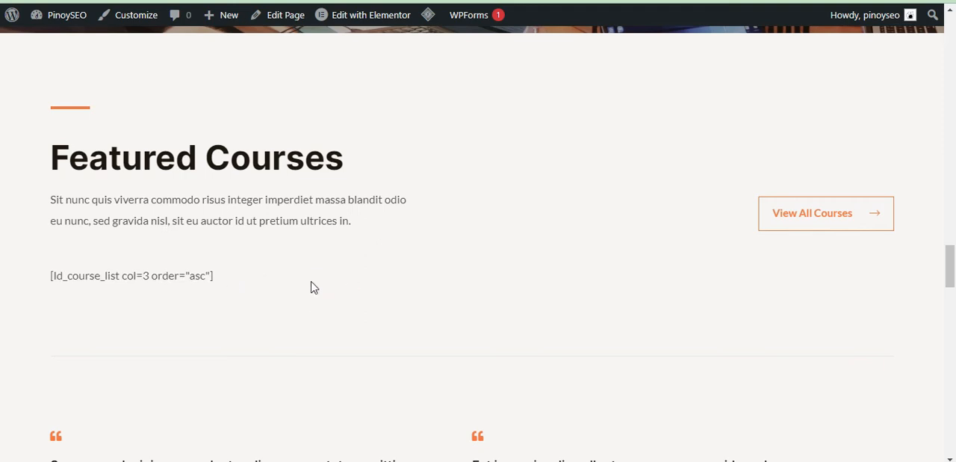
pyautogui.moveTo(954, 246); pyautogui.dragTo(953, 21)
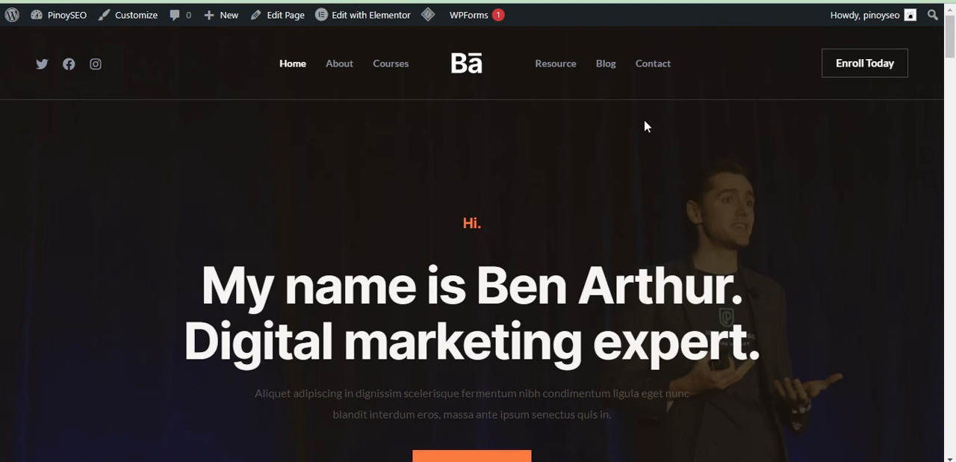
# Open the home page in Elementor and replace the placeholder name in the hero heading with "Pinoy SEO".
pyautogui.click(356, 20)
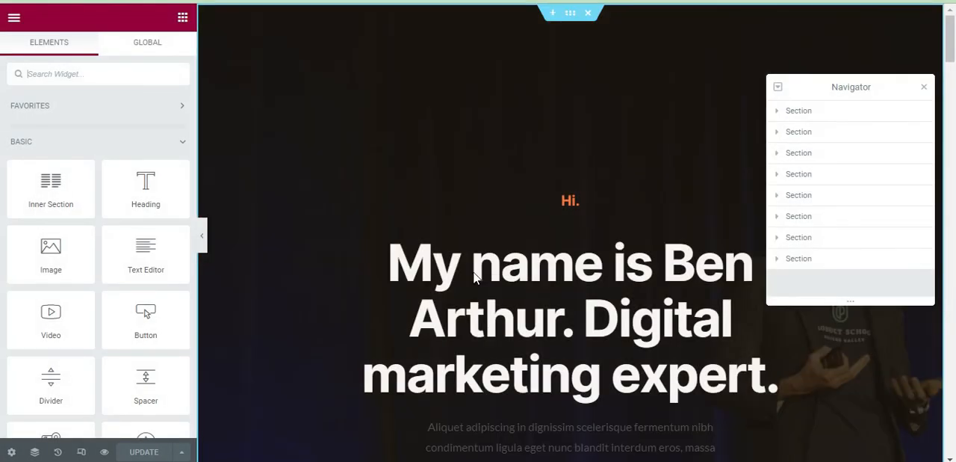
pyautogui.doubleClick(672, 261)
pyautogui.moveTo(506, 319); pyautogui.dragTo(504, 319)
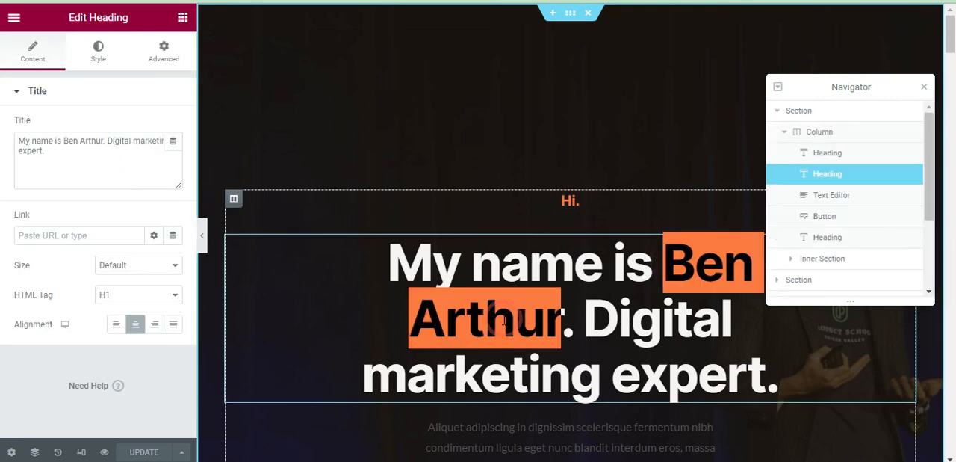
pyautogui.click(73, 139)
pyautogui.doubleClick(70, 140)
pyautogui.moveTo(70, 141); pyautogui.dragTo(92, 142)
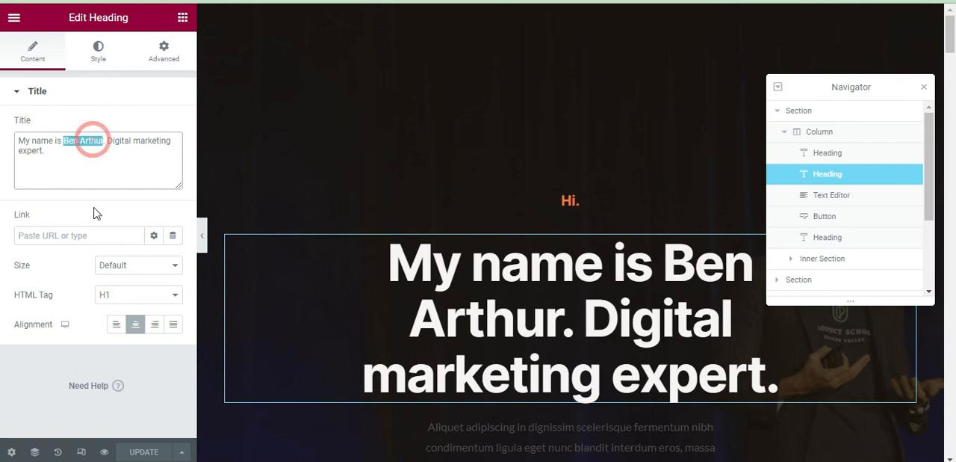
pyautogui.write('Pinoy SEO')
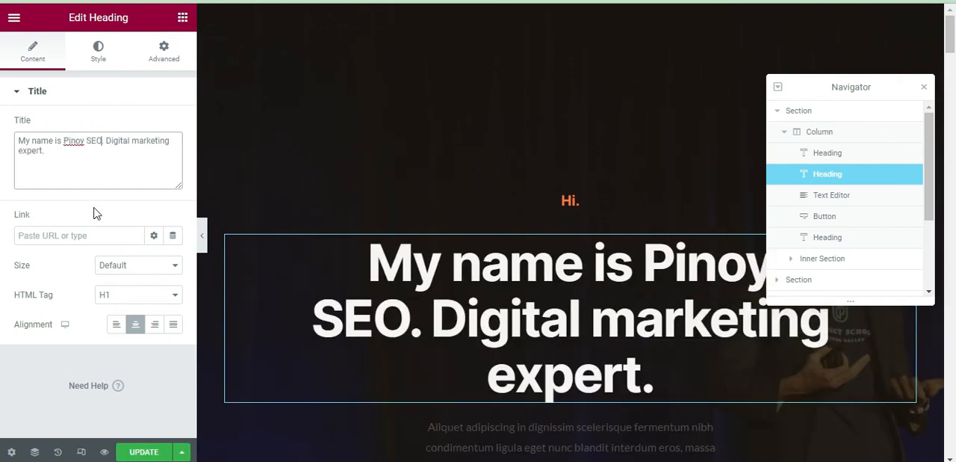
# Replace "Digital marketing expert" in the hero heading with "I do free SEO Training in the Philippines", update the page and check the live site.
pyautogui.moveTo(106, 140); pyautogui.dragTo(38, 183)
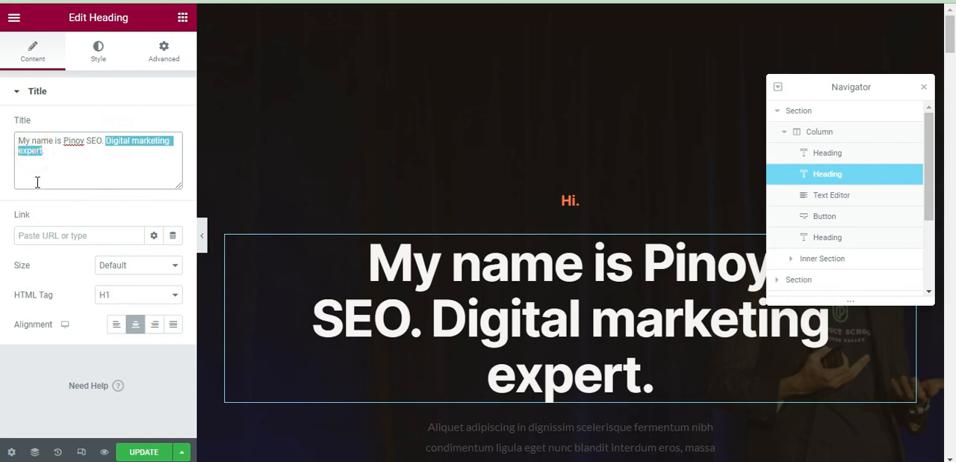
pyautogui.write('I ')
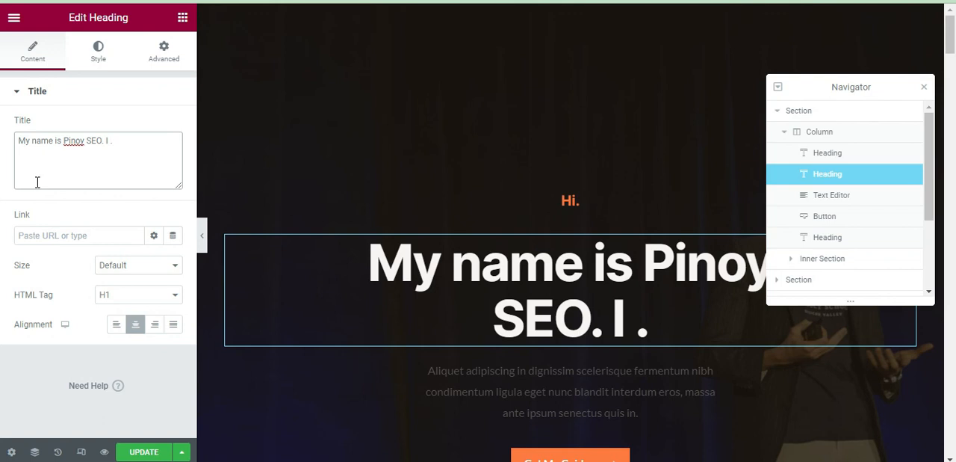
pyautogui.write('do ')
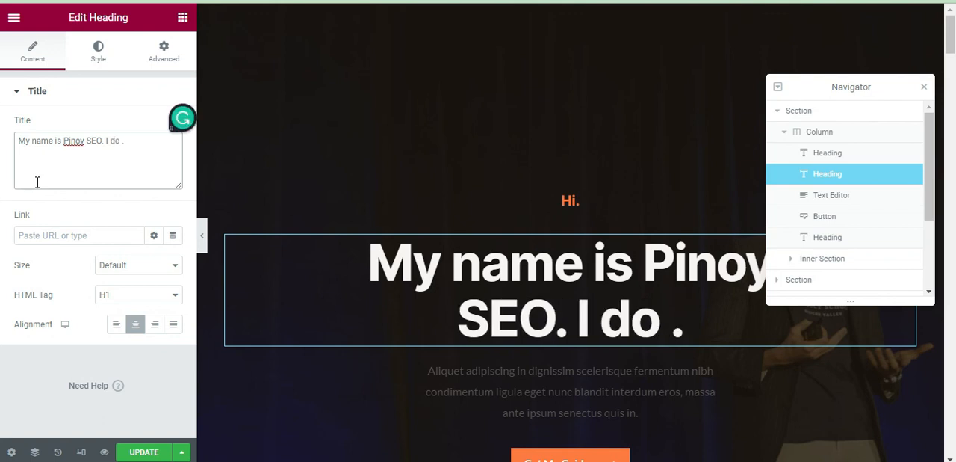
pyautogui.write('free SEO')
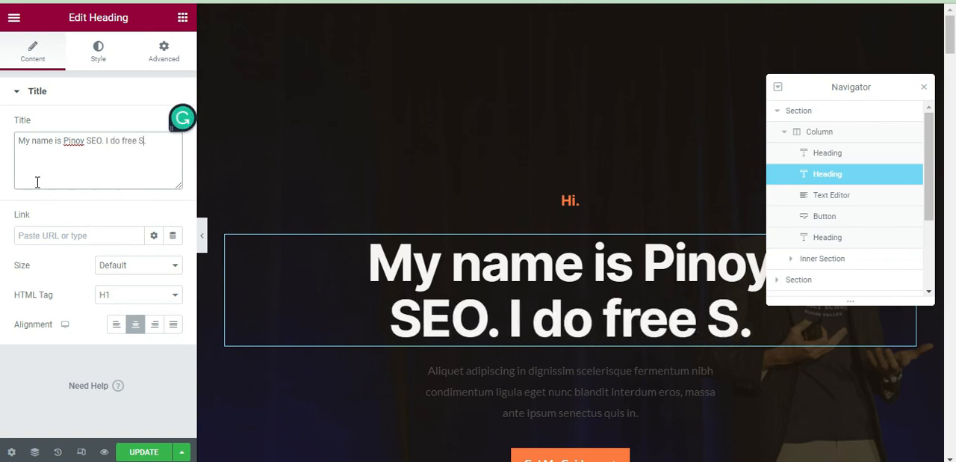
pyautogui.write(' Training in ')
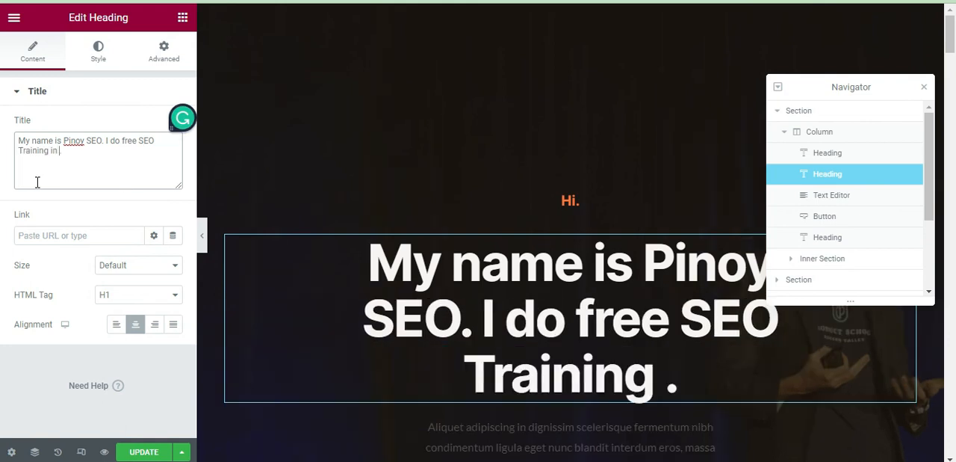
pyautogui.write('the Philippines.')
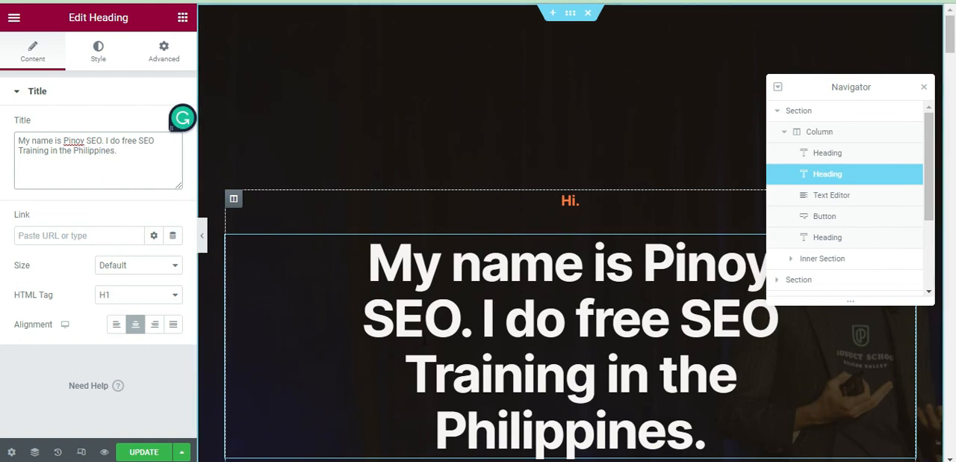
pyautogui.click(144, 451)
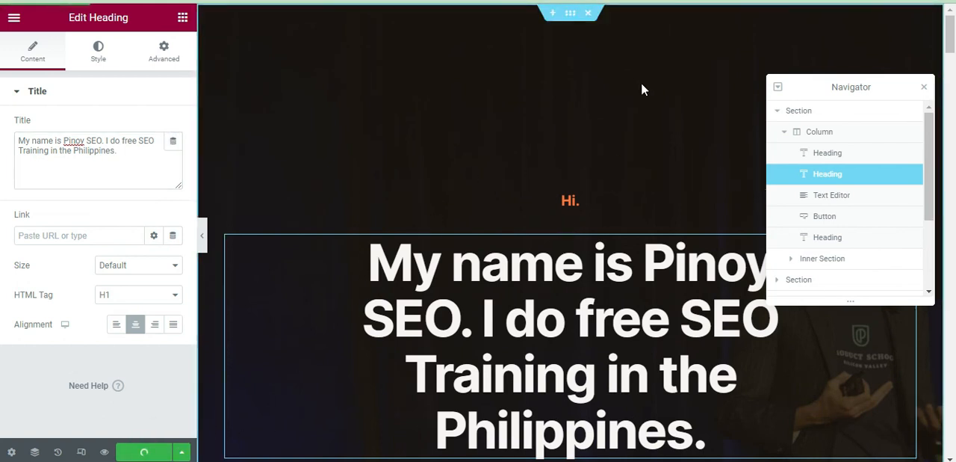
pyautogui.moveTo(952, 36); pyautogui.dragTo(955, 130)
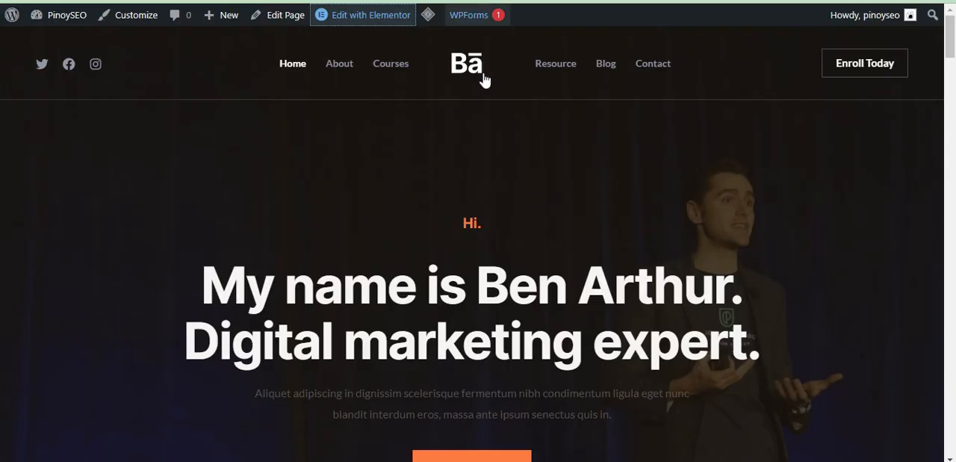
pyautogui.click(72, 1)
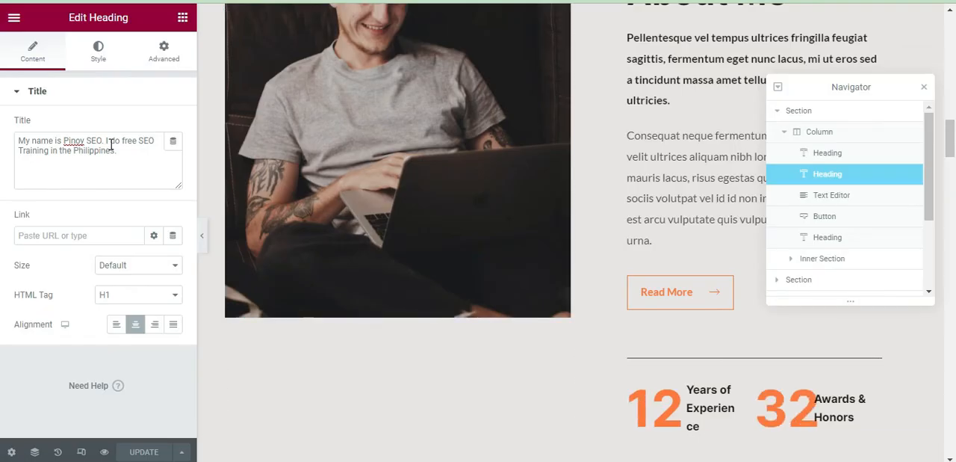
# Insert a <br> line break before "I do free SEO Training" in the hero heading, update the page and reload the live site.
pyautogui.click(107, 139)
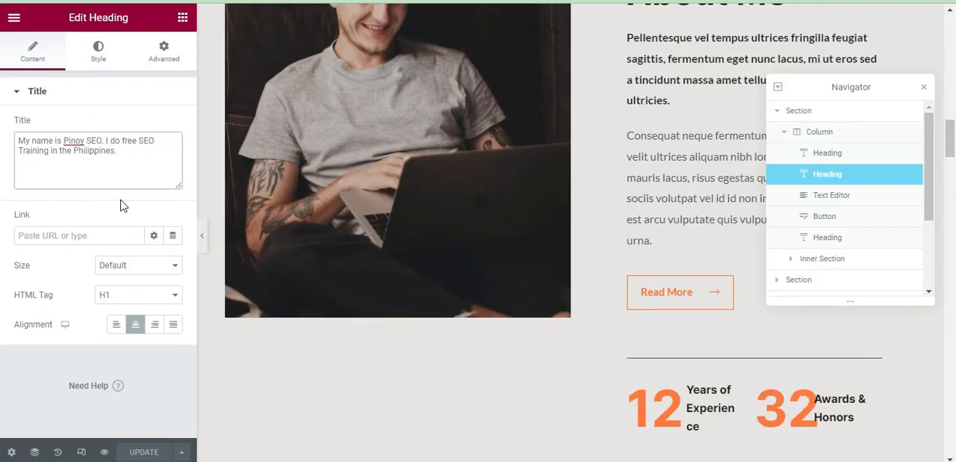
pyautogui.write('<br>')
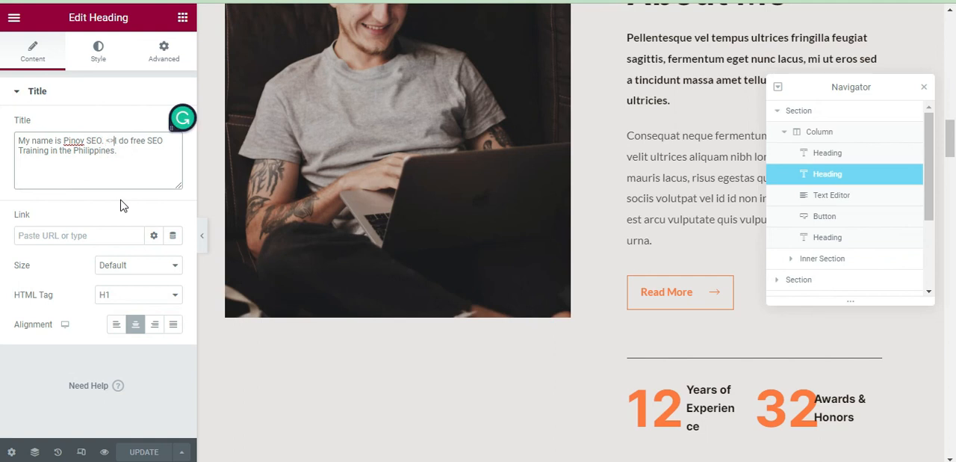
pyautogui.press('Left')
pyautogui.press('Left')
pyautogui.write('br')
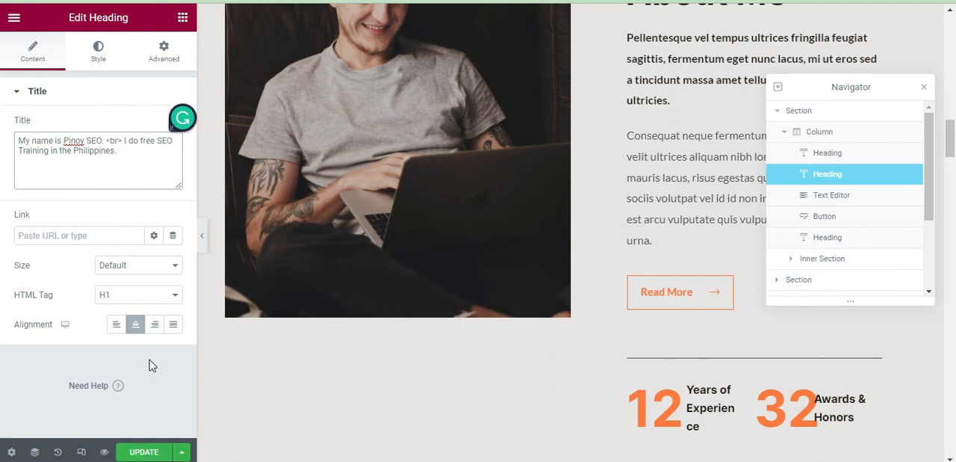
pyautogui.click(139, 448)
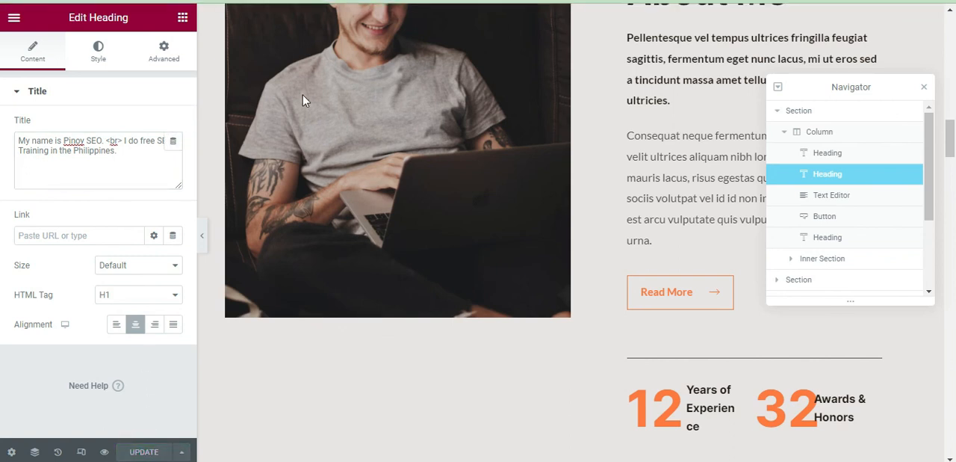
pyautogui.moveTo(949, 166); pyautogui.dragTo(951, 56)
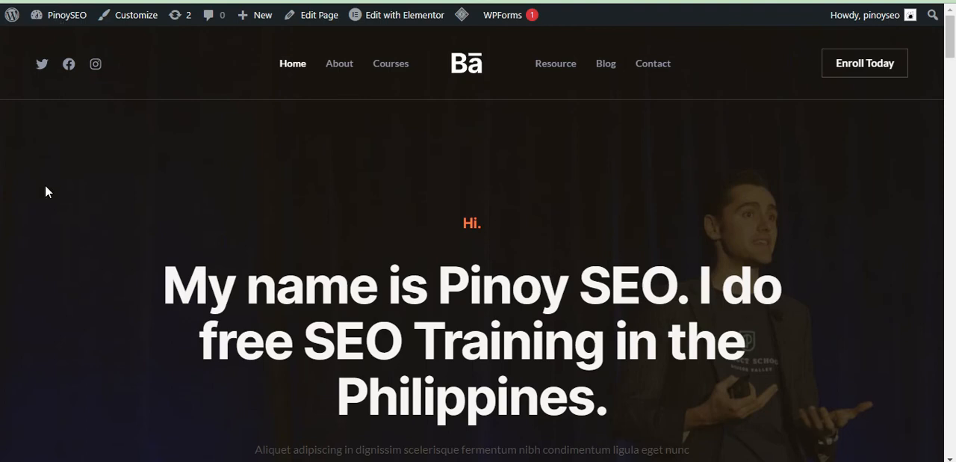
pyautogui.press('F5')
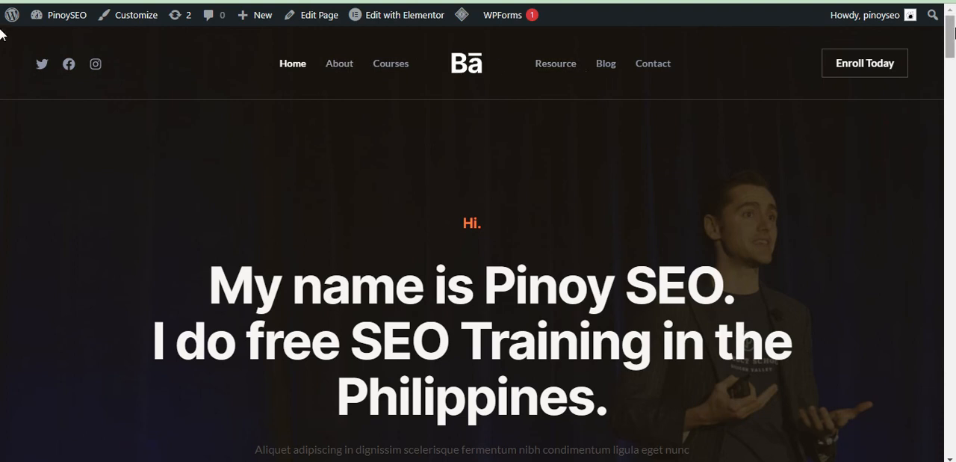
# Check the home page's responsive layout in a narrow browser window, then restore the full-size window and return to the page header.
pyautogui.scroll(-5, 2, 78)
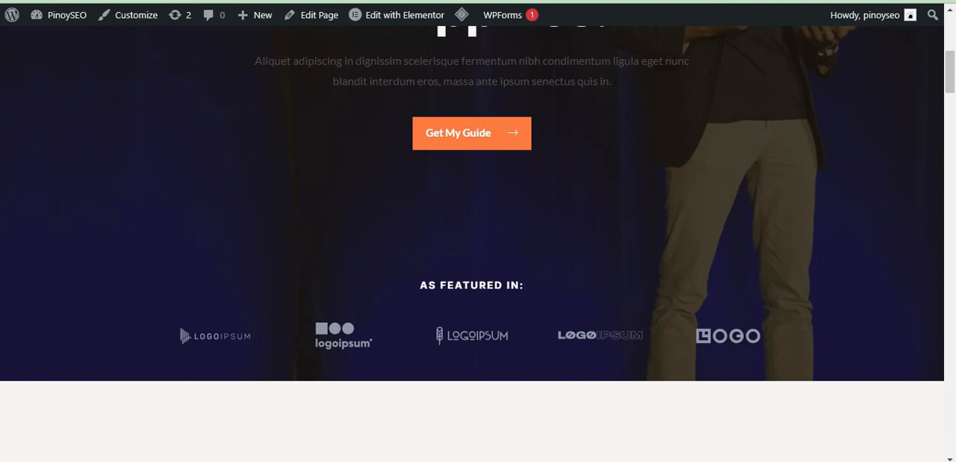
pyautogui.doubleClick(489, 1)
pyautogui.moveTo(629, 2); pyautogui.dragTo(644, 17)
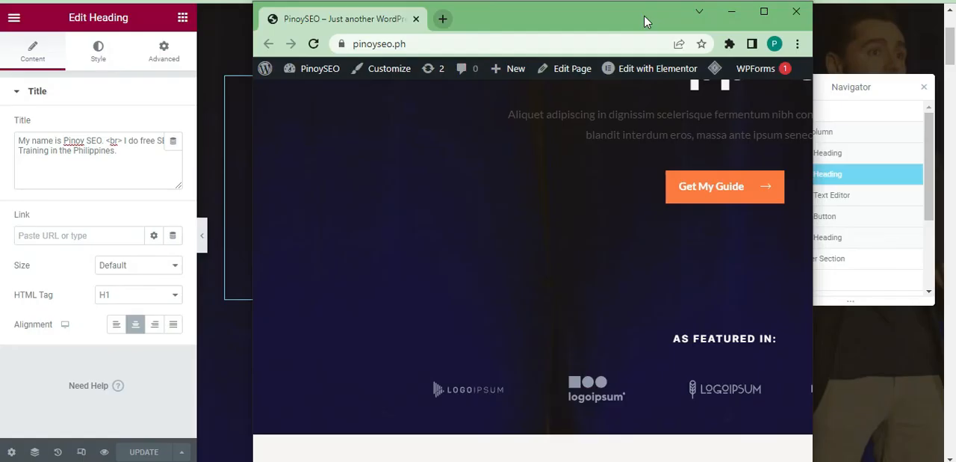
pyautogui.moveTo(808, 92); pyautogui.dragTo(511, 174)
pyautogui.moveTo(601, 127); pyautogui.dragTo(601, 276)
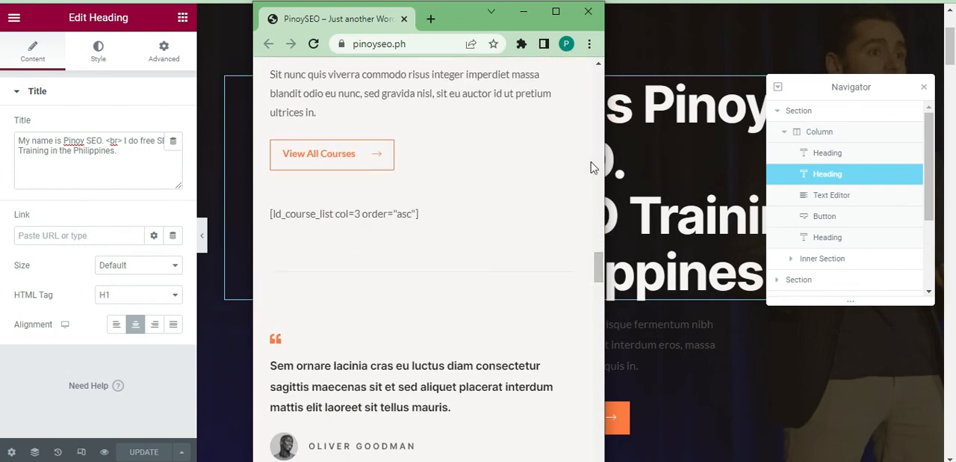
pyautogui.click(555, 12)
pyautogui.moveTo(949, 267); pyautogui.dragTo(949, 39)
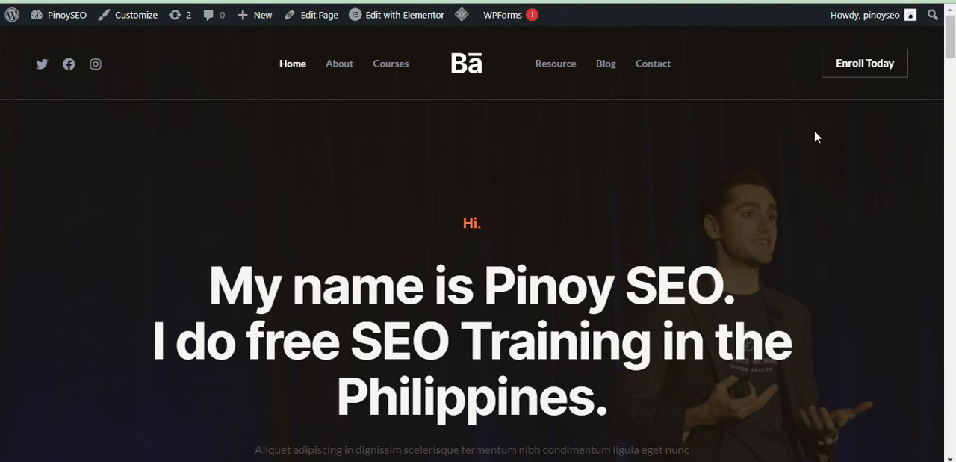
pyautogui.moveTo(951, 50); pyautogui.dragTo(952, 34)
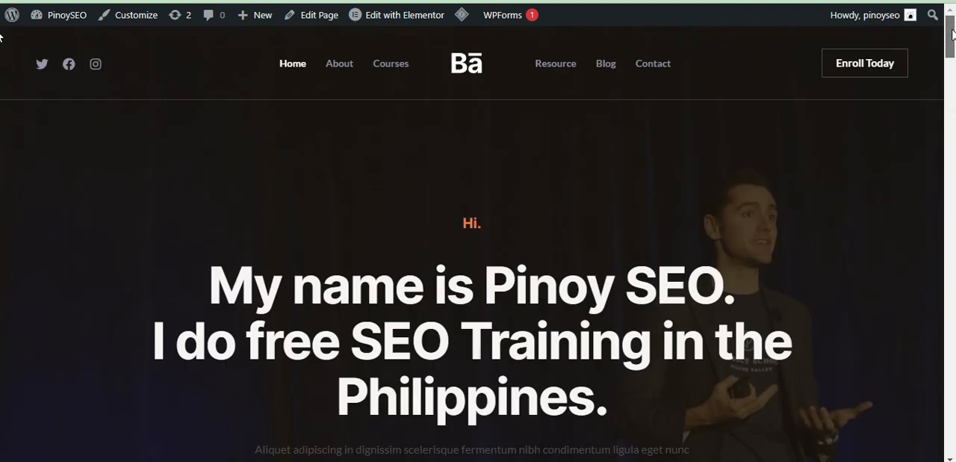